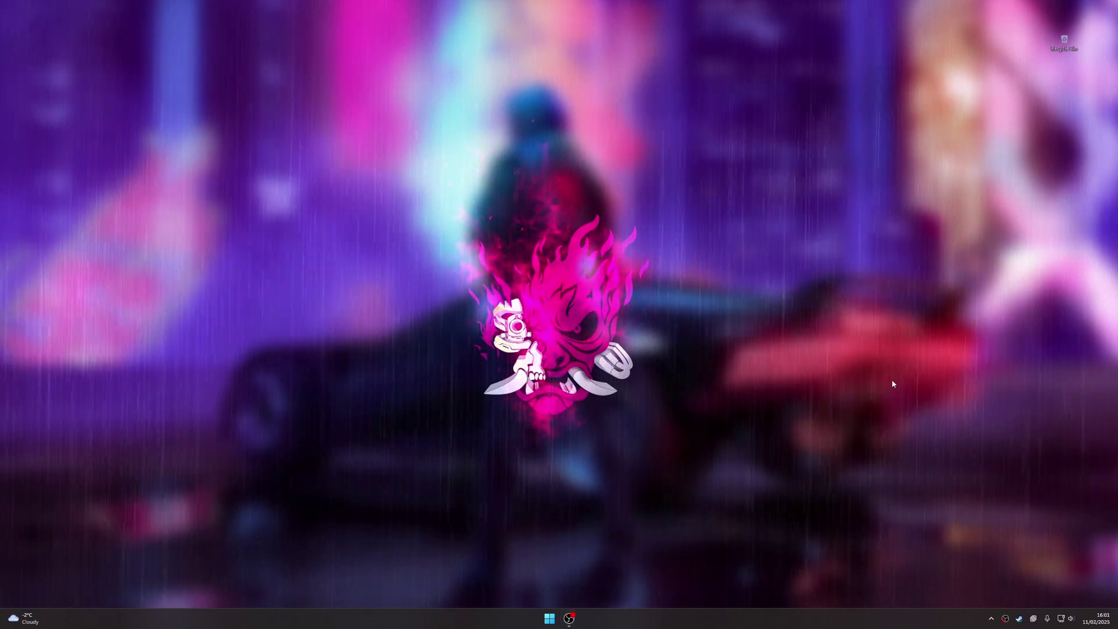
Open GOG Galaxy and prepare the Dino Crisis installation with English as the language and automatic updating turned off.
key(super)
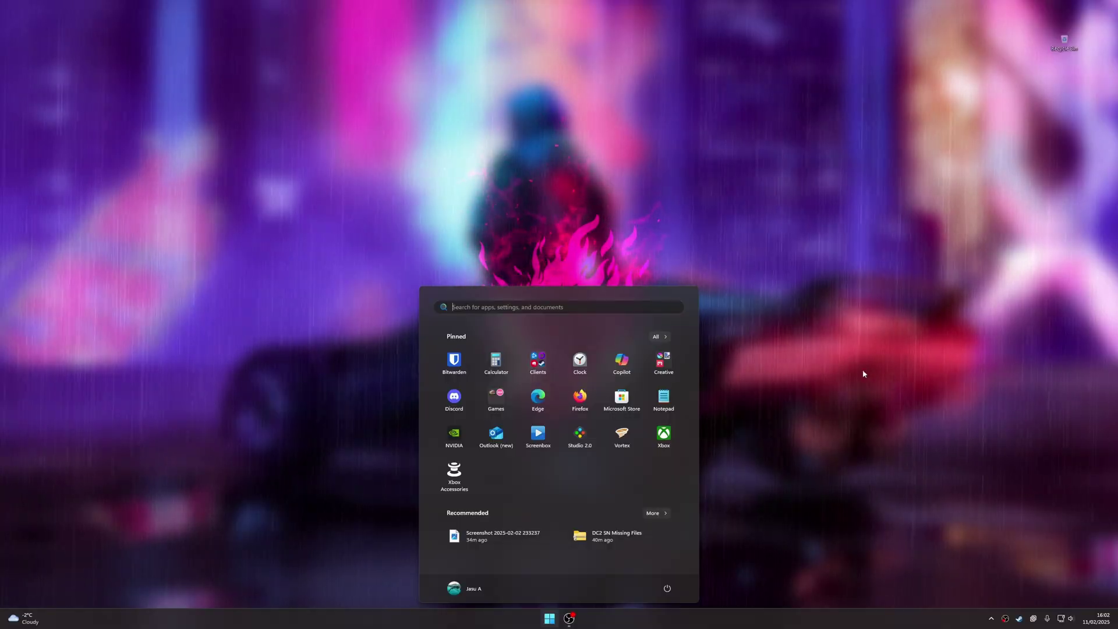
click(538, 366)
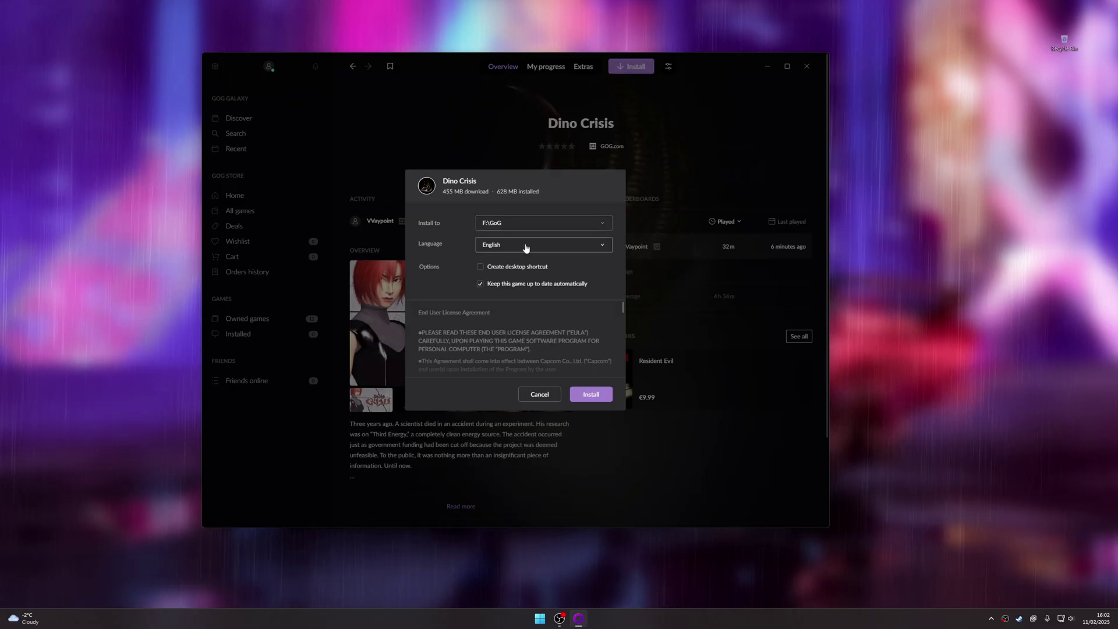
click(527, 248)
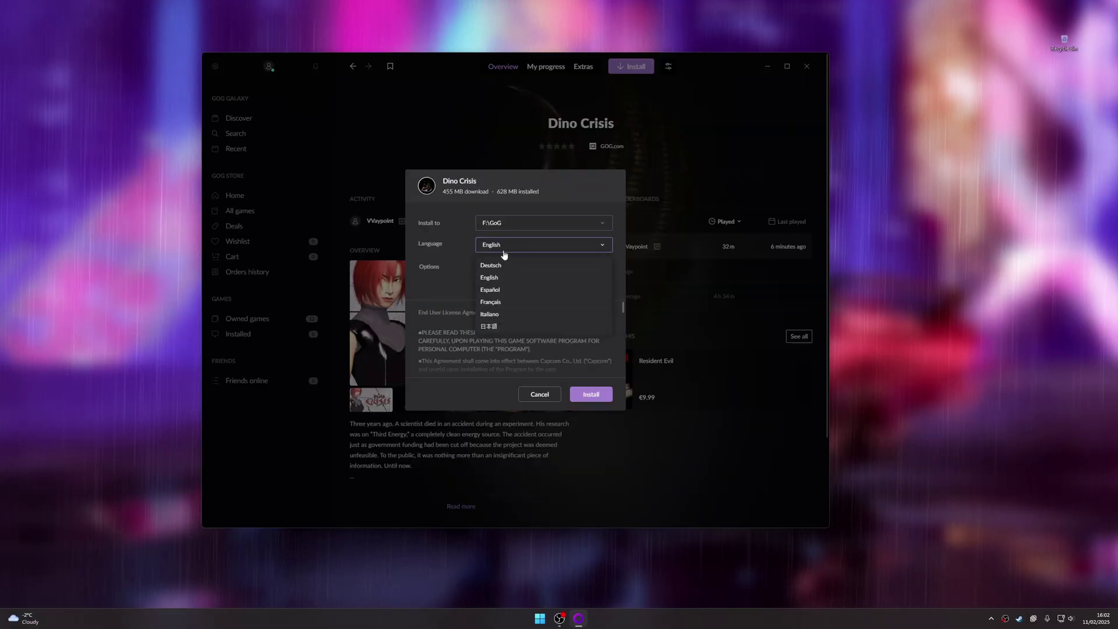
click(502, 251)
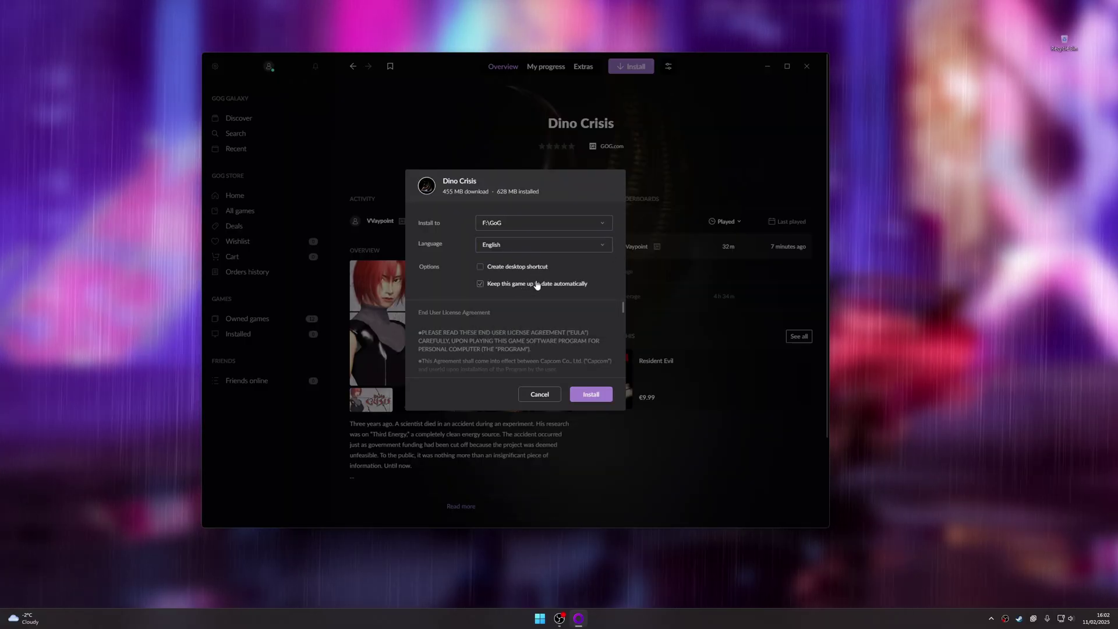
click(537, 284)
drag(622, 307, 620, 333)
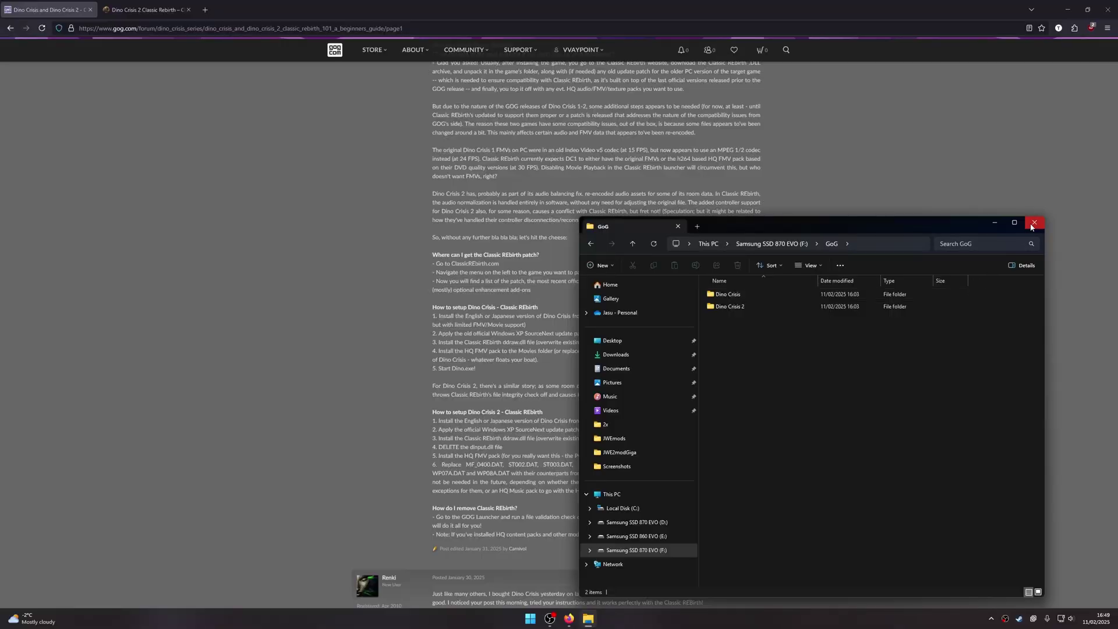
Find and launch GOG Galaxy, and show the installation folder of Dino Crisis 2.
click(1033, 223)
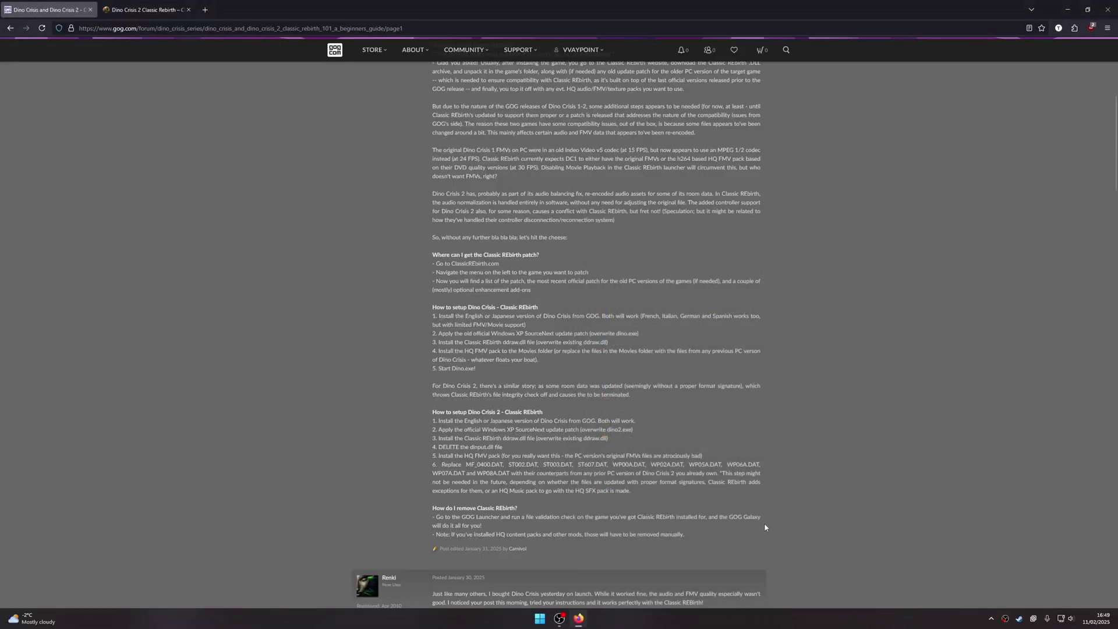
key(super)
text(gog galaxy)
click(472, 367)
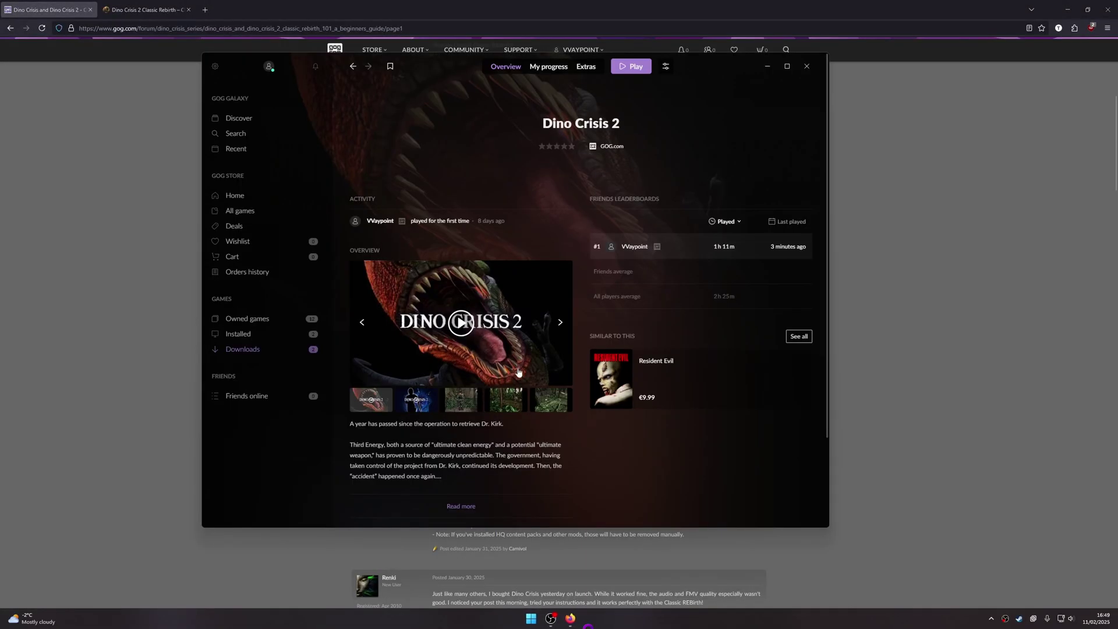
click(665, 70)
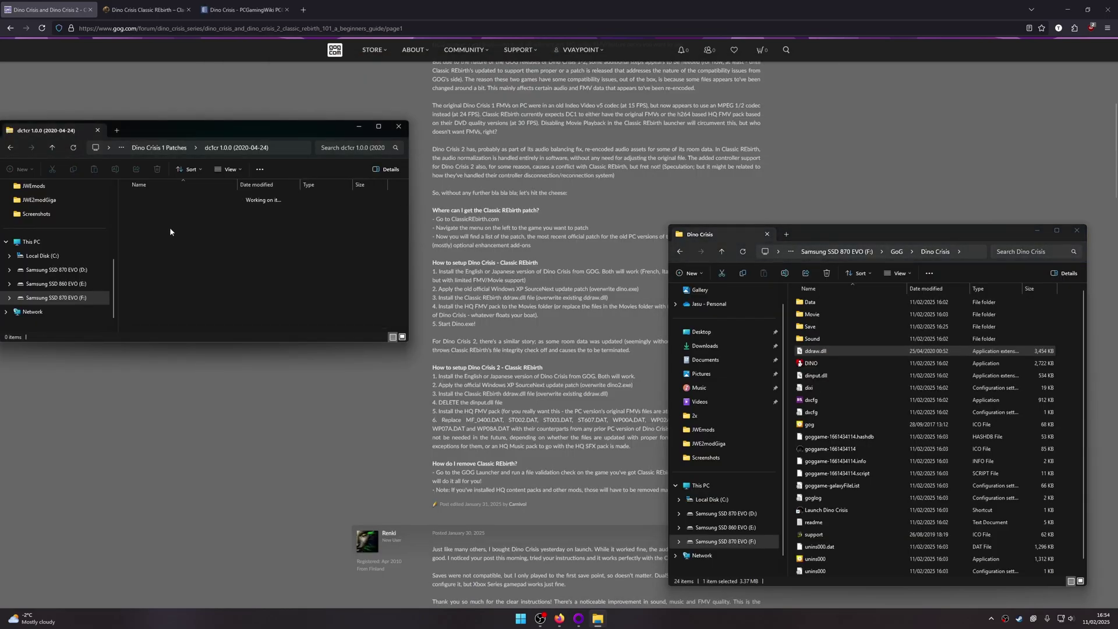
Copy the DINO application from the DINO xp archive into the Dino Crisis game folder, replacing the existing file.
double_click(170, 227)
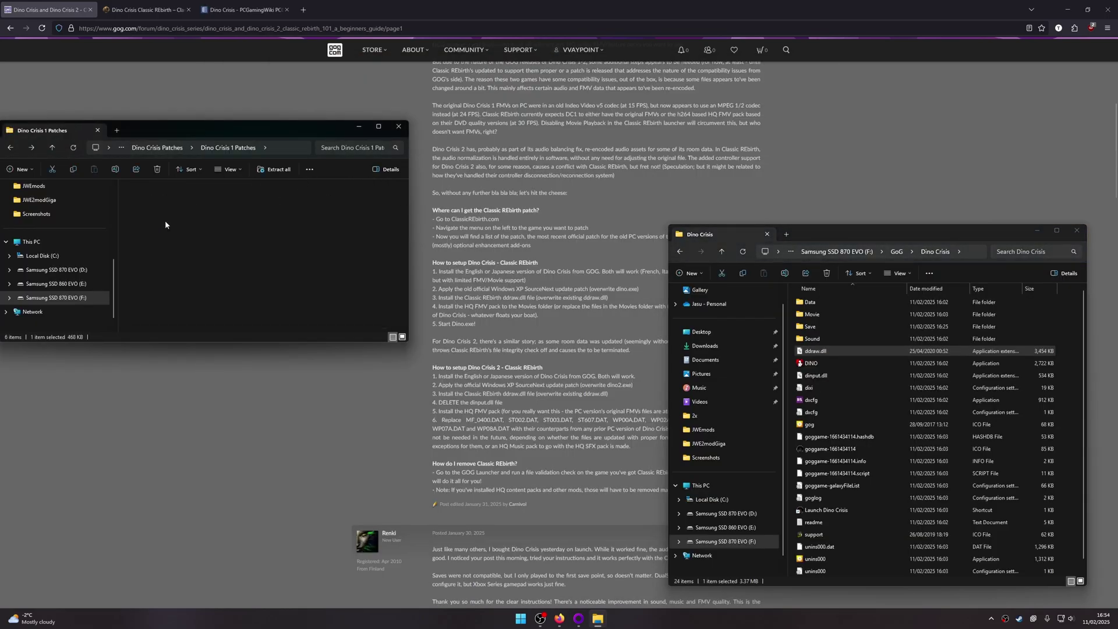
double_click(164, 203)
drag(163, 202, 793, 362)
click(446, 214)
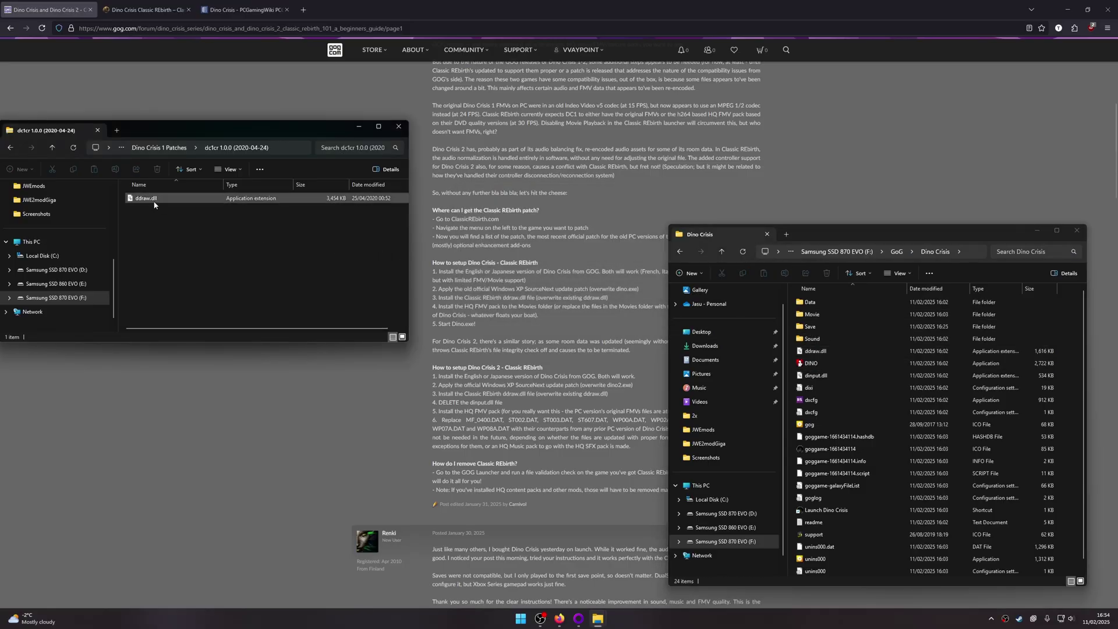
Copy ddraw.dll from the dc1cr 1.0.0 (2020-04-24) archive into the Dino Crisis folder, replacing the existing file.
drag(154, 204, 793, 374)
click(582, 245)
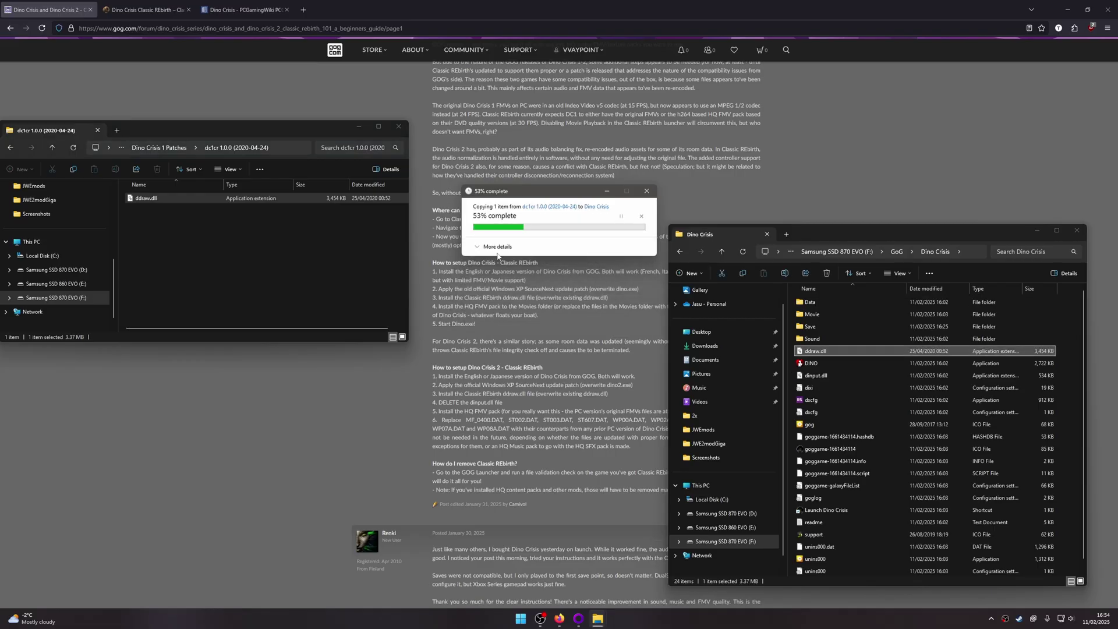
key(alt+Left)
Copy all MP4 videos from the Movie archive into the Movie folder of Dino Crisis, and return both windows to their parent folders.
double_click(169, 260)
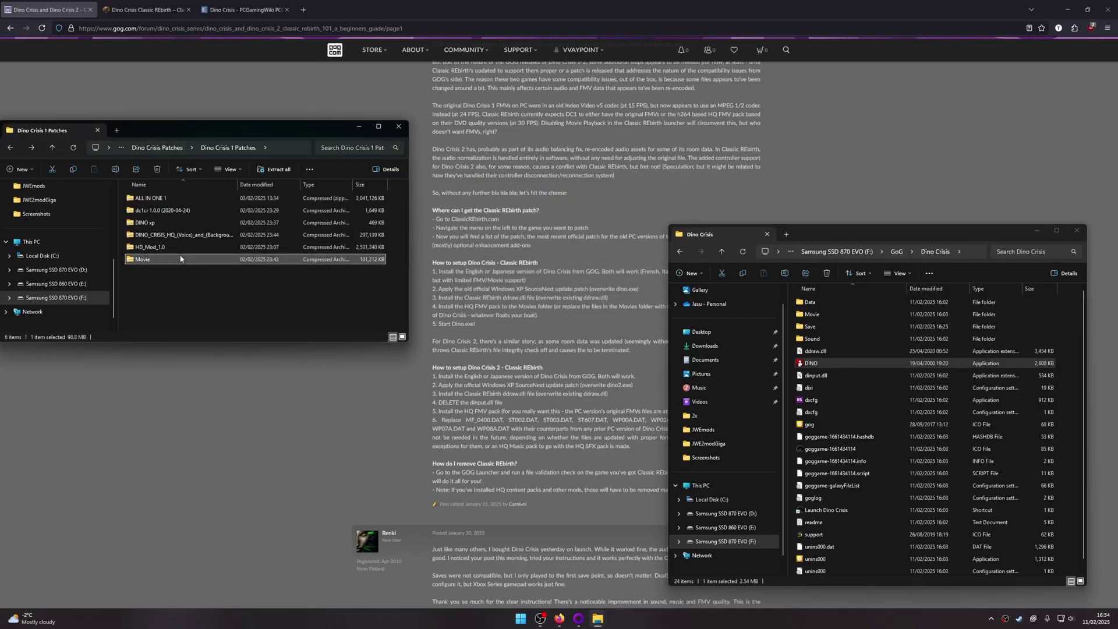
drag(208, 309, 165, 197)
click(280, 306)
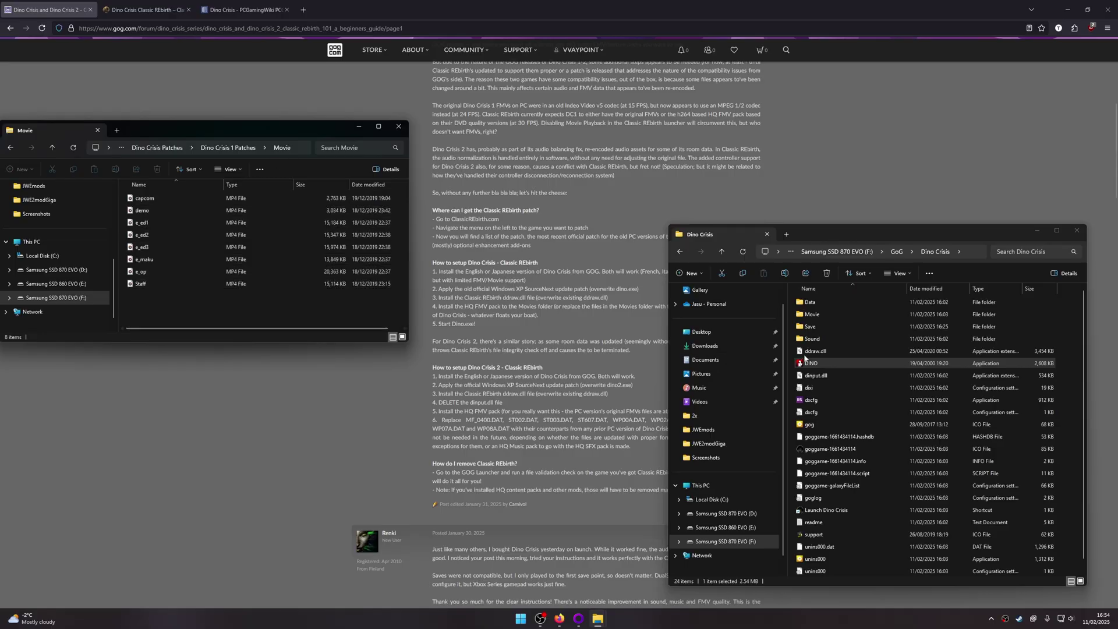
double_click(824, 315)
double_click(824, 315)
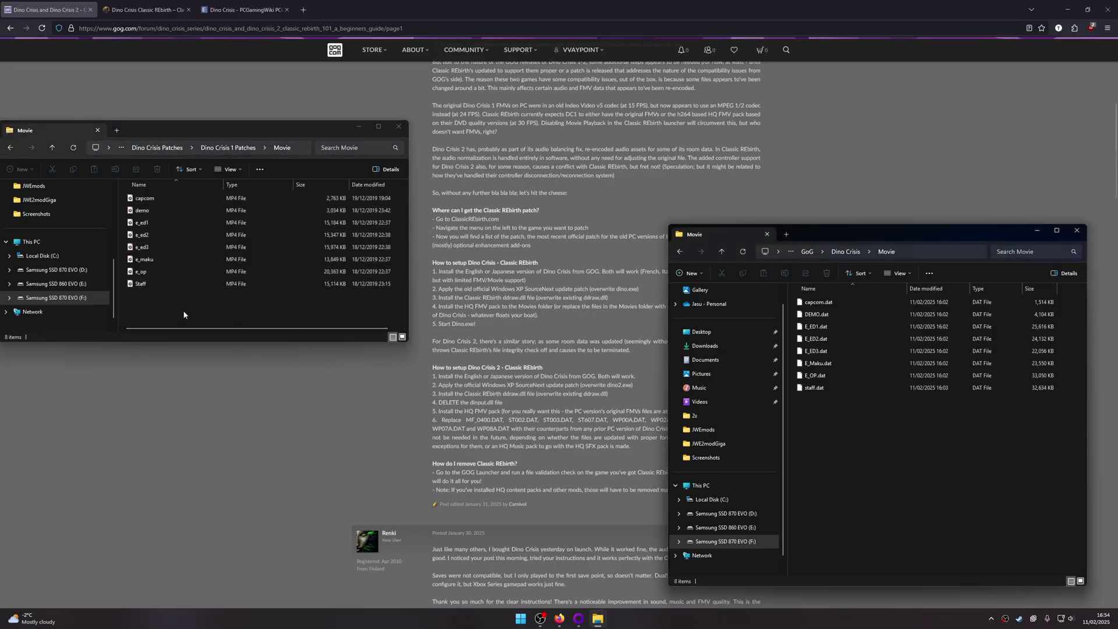
drag(183, 312, 869, 452)
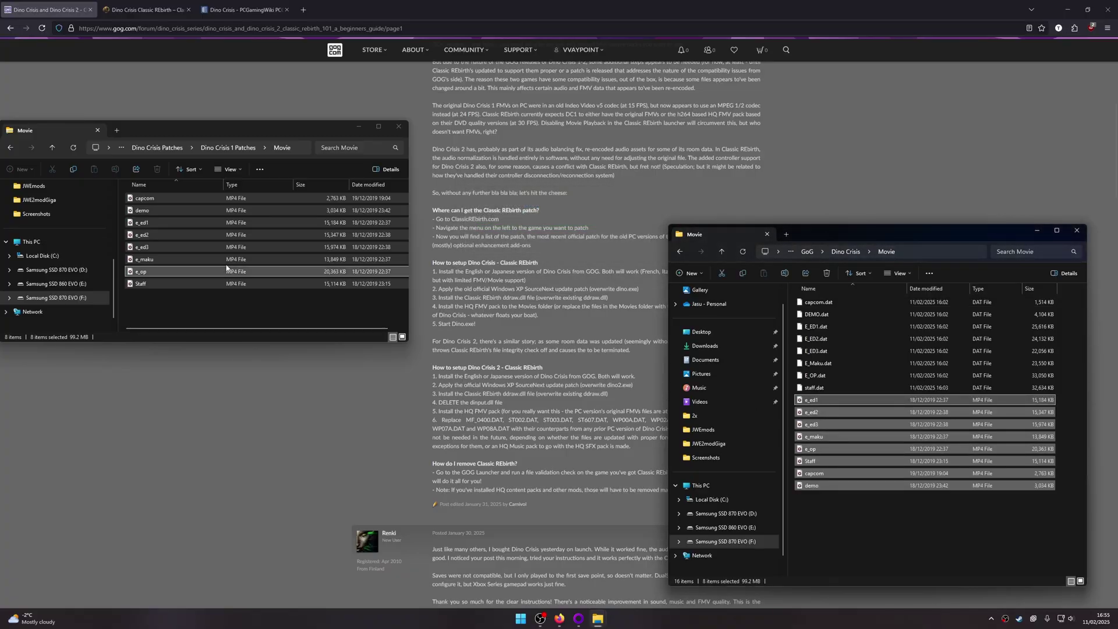
click(218, 308)
key(alt+Left)
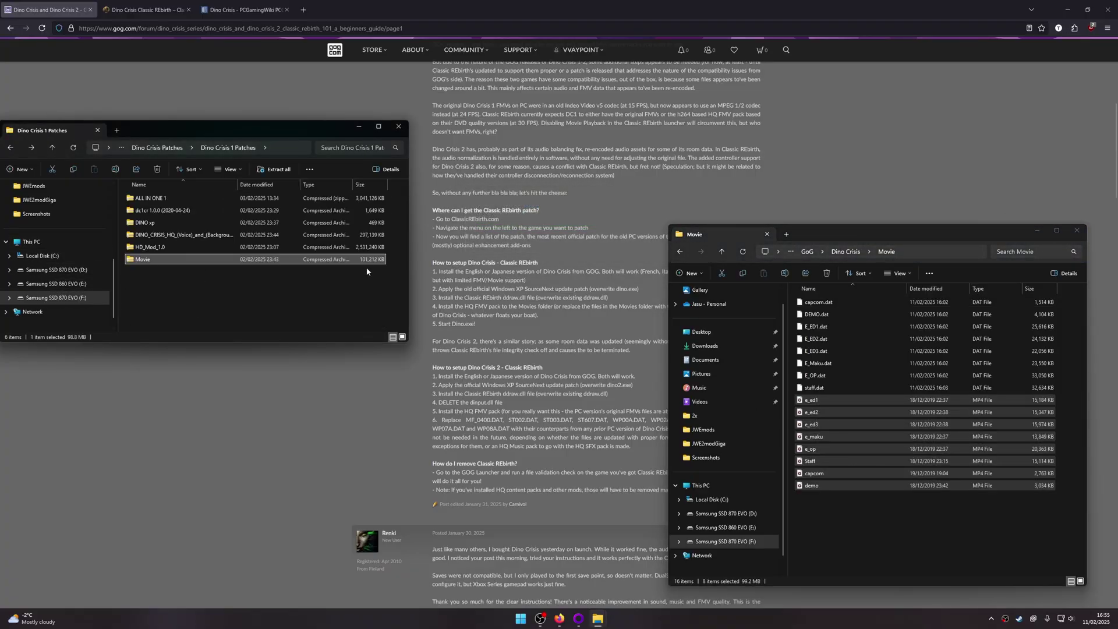
click(850, 290)
key(alt+Left)
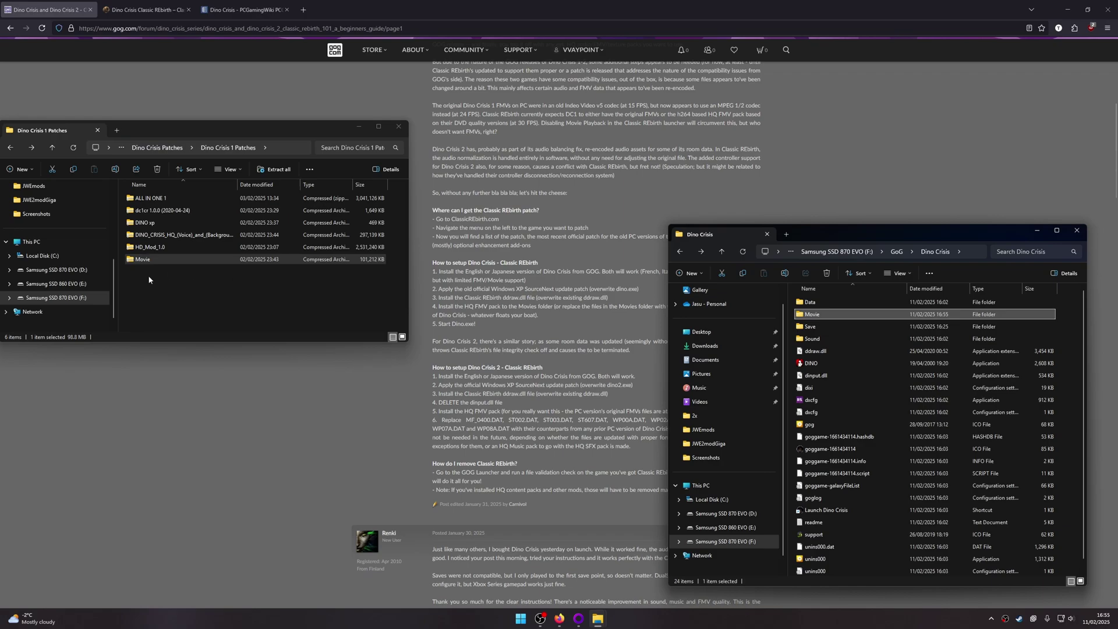
Copy the Sound folder from the DINO_CRISIS_HQ voice and background music archive into the Dino Crisis folder, replacing the existing files.
double_click(190, 235)
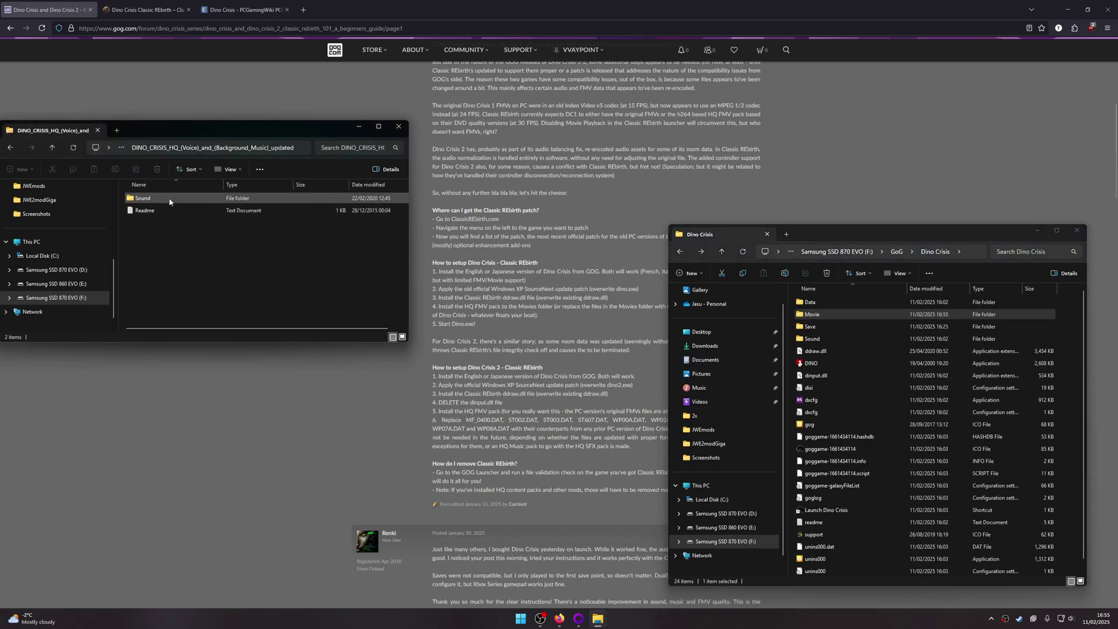
drag(160, 200, 796, 361)
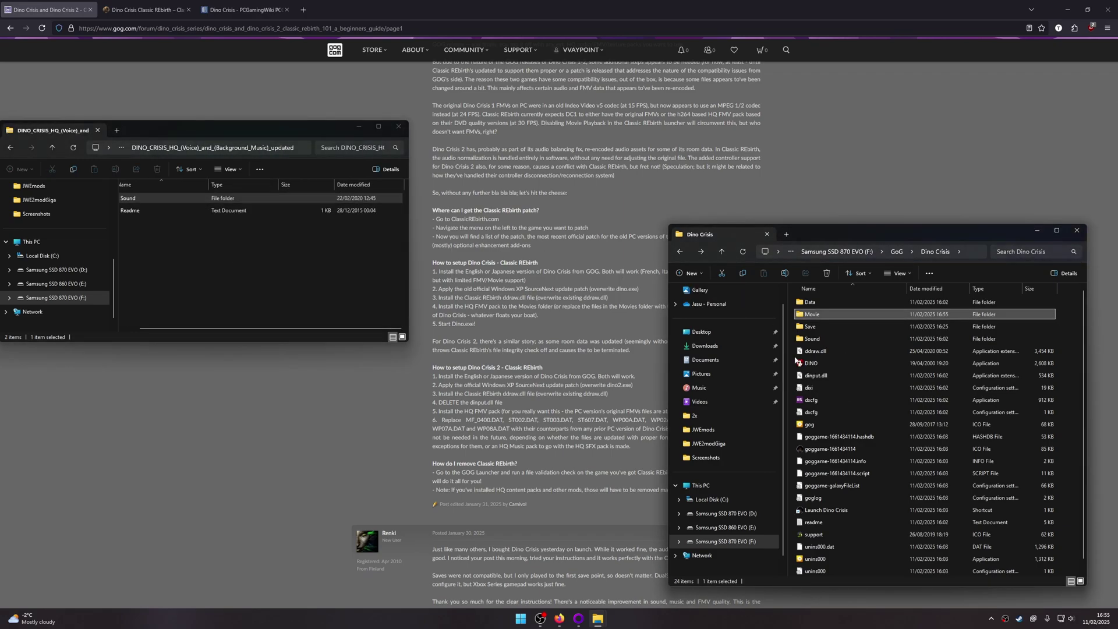
click(262, 286)
key(alt+Left)
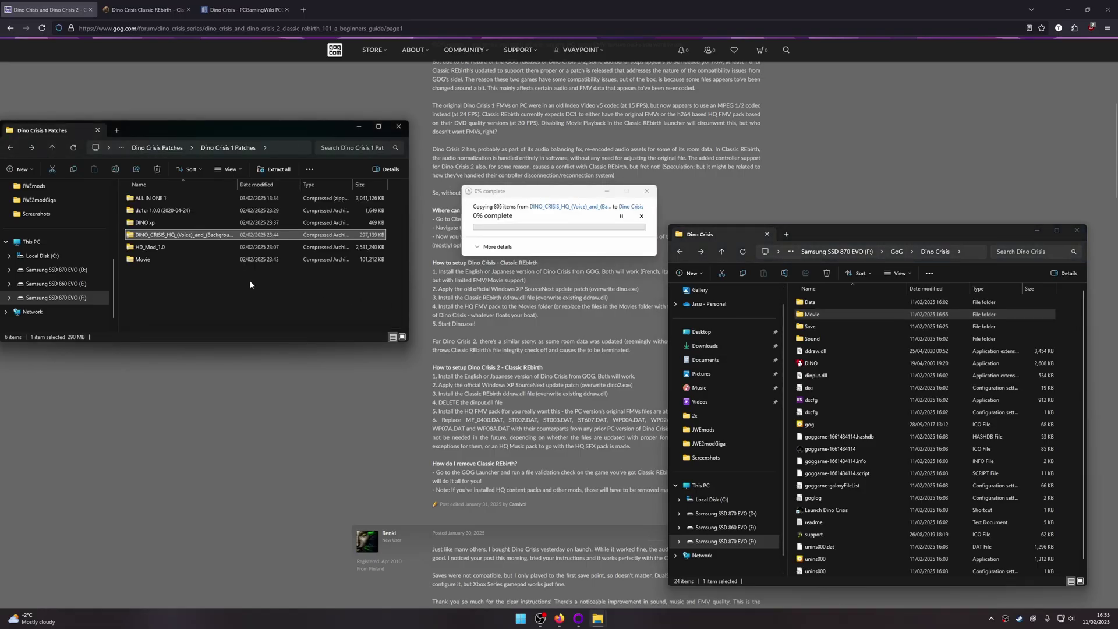
double_click(168, 248)
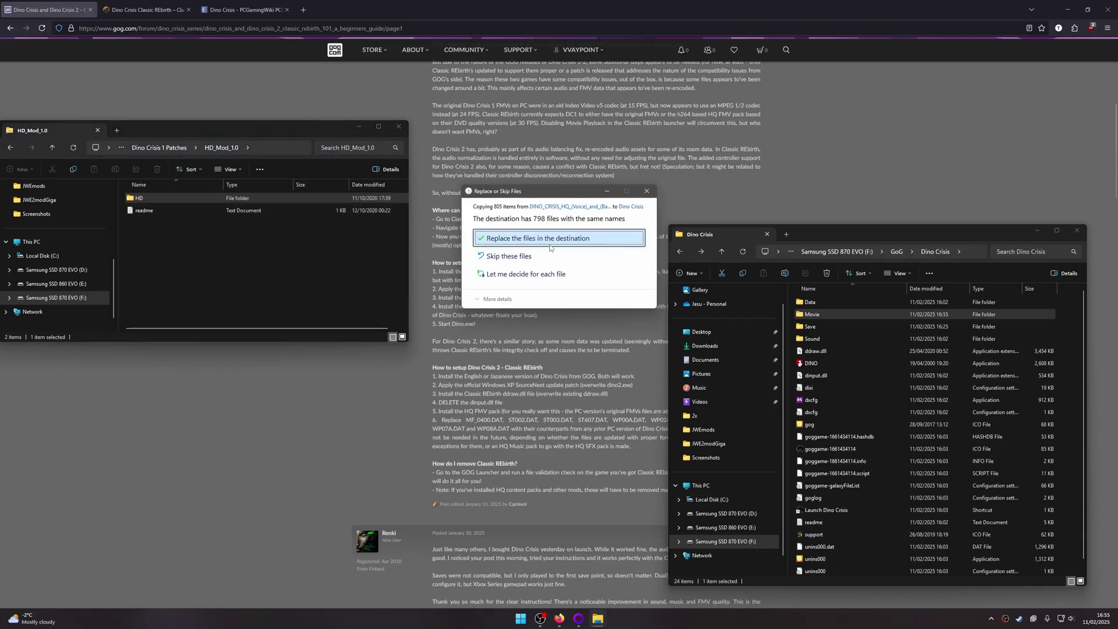
click(548, 237)
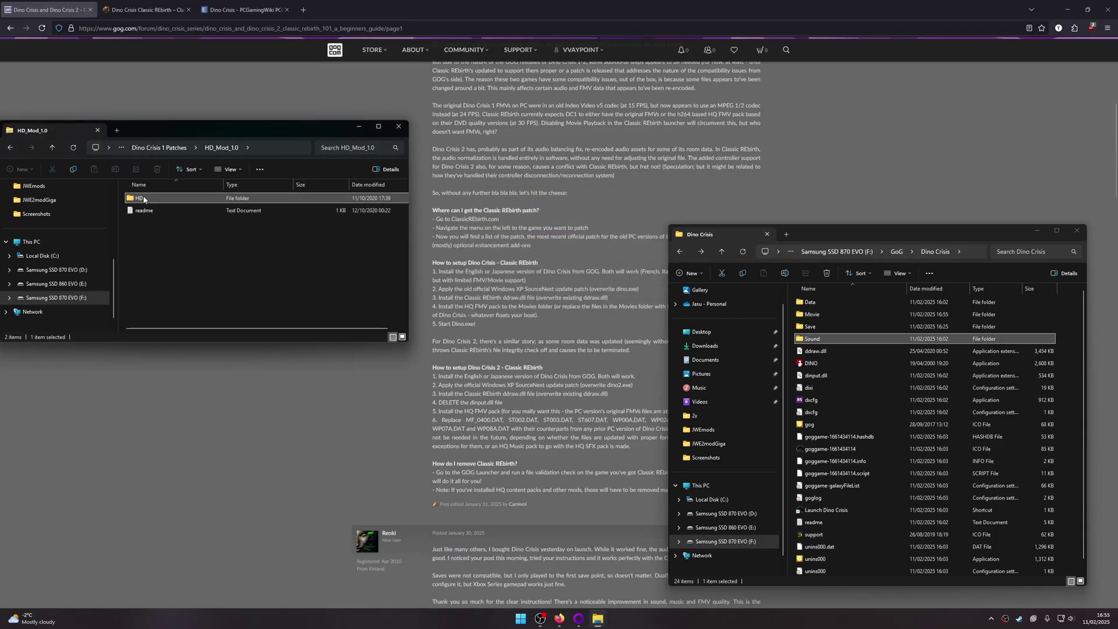
Copy the HD folder from the HD_Mod_1.0 archive into the Dino Crisis folder and return to the patches folder.
drag(142, 198, 794, 362)
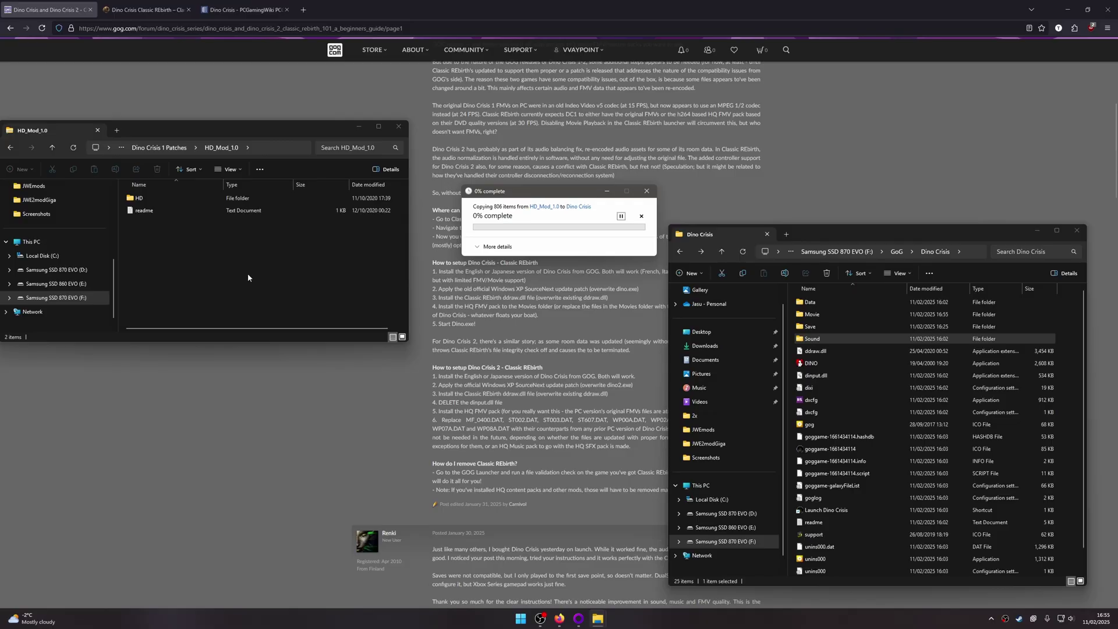
key(alt+Left)
Copy HD, Movie, Sound, ddraw.dll and DINO from the ALL IN ONE 1 archive into the Dino Crisis folder.
double_click(199, 197)
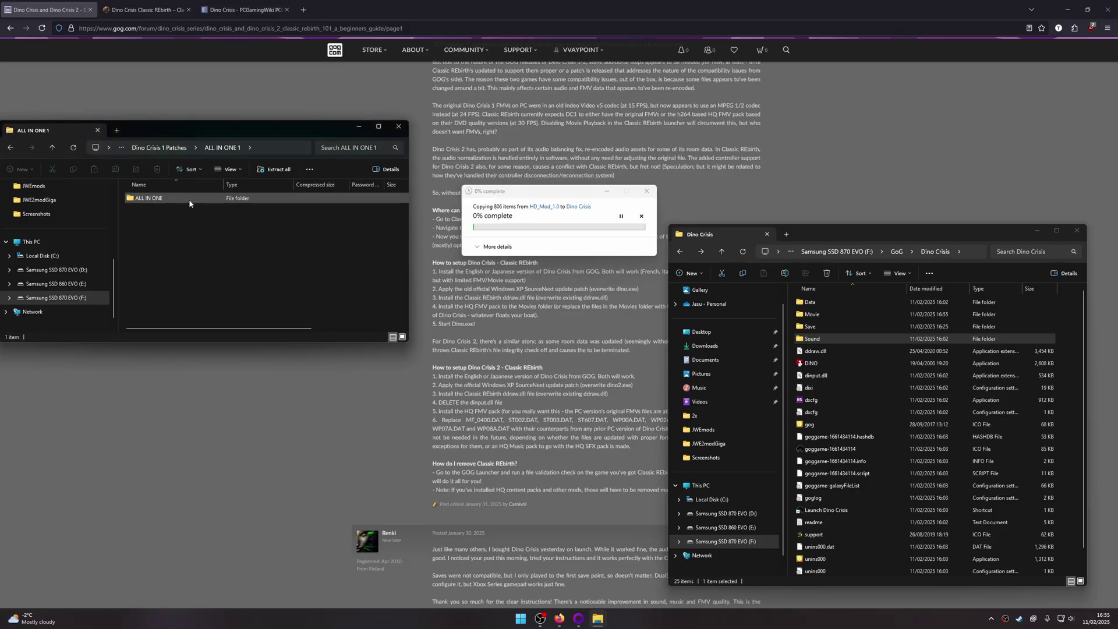
double_click(188, 199)
drag(236, 288, 157, 195)
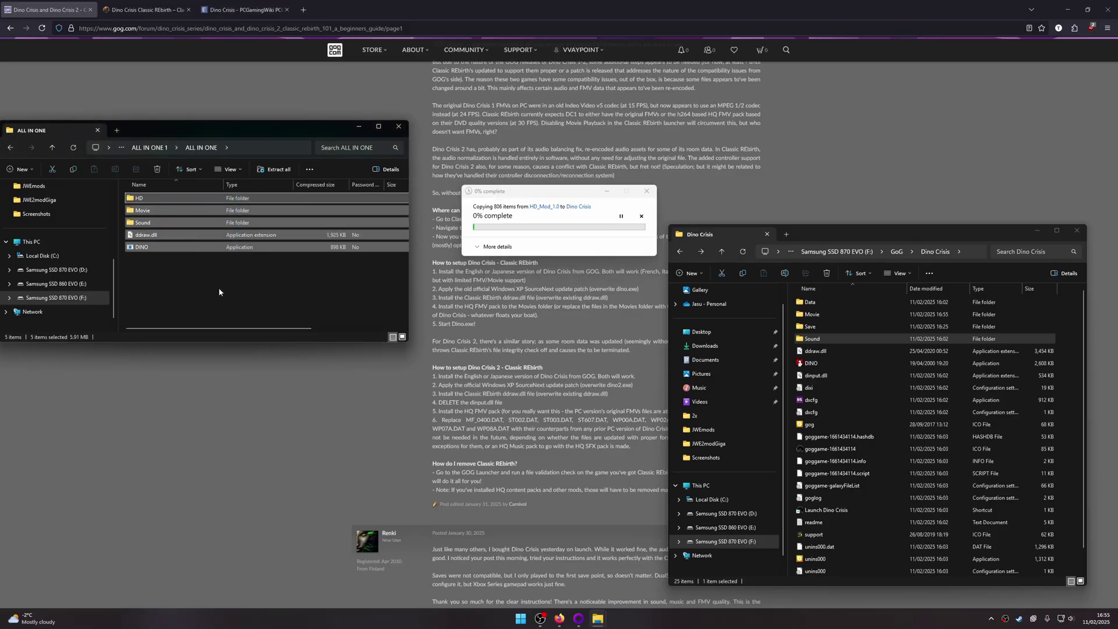
click(219, 291)
click(156, 247)
click(158, 235)
click(157, 223)
click(158, 211)
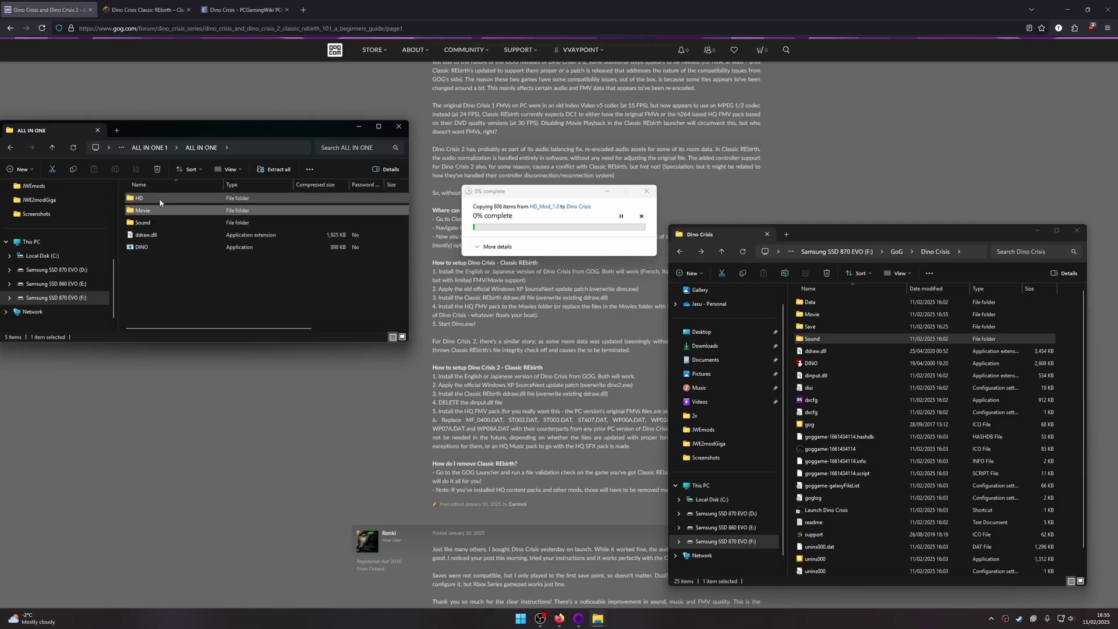
drag(178, 277, 131, 197)
drag(140, 210, 795, 350)
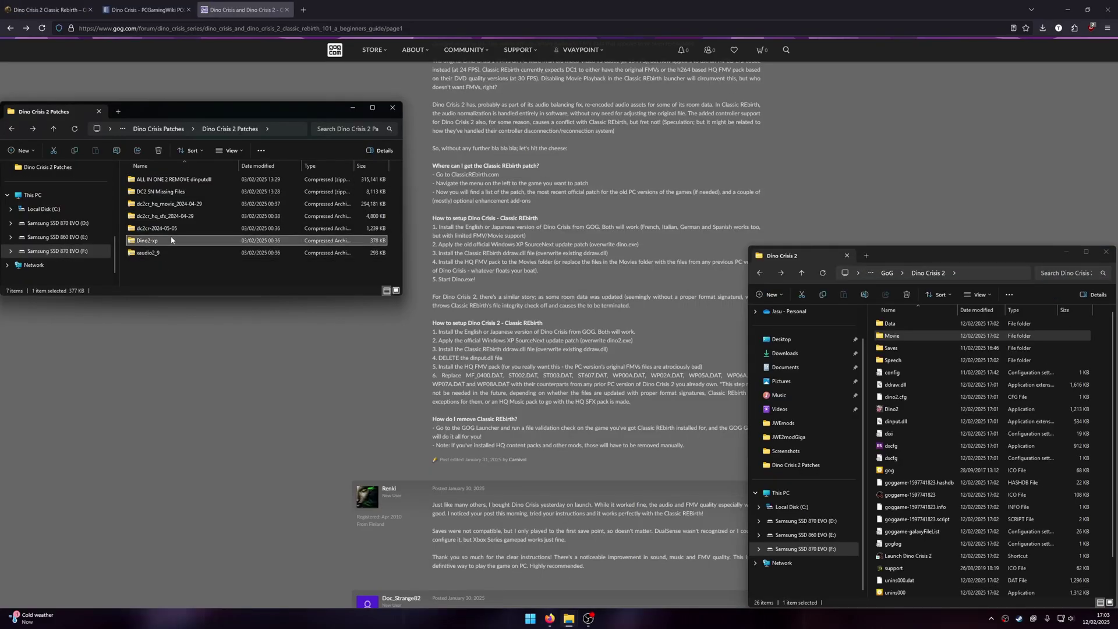
Copy the Dino2 application from the Dino2-xp archive into the Dino Crisis 2 folder, replacing the existing file.
double_click(171, 239)
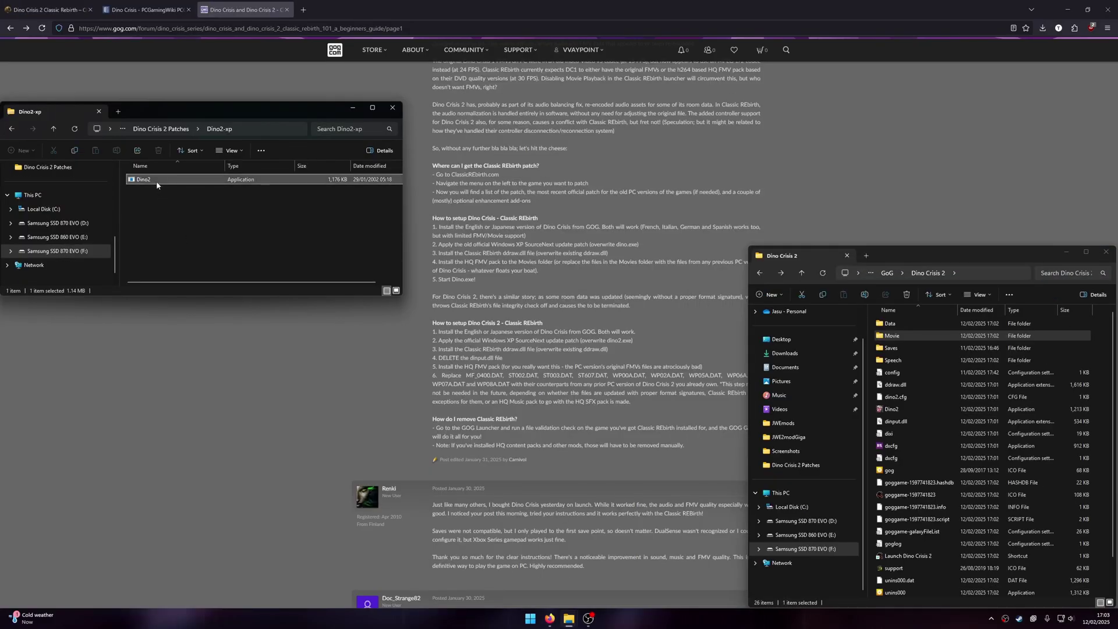
drag(768, 315, 915, 375)
click(527, 238)
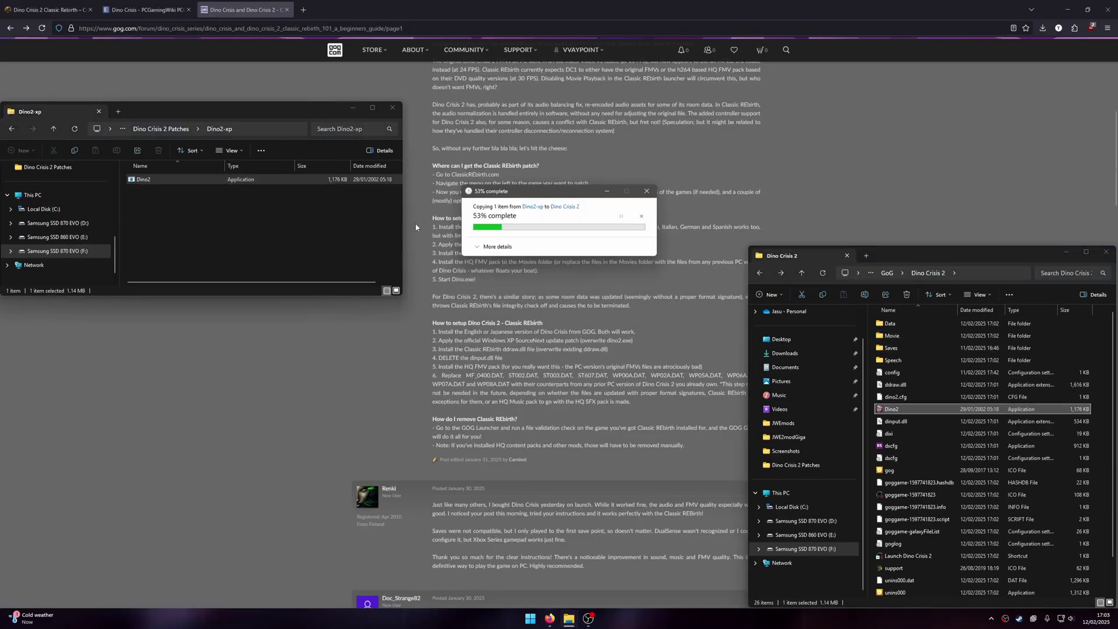
click(220, 219)
key(alt+Left)
Copy ddraw.dll from the dc2cr-2024-05-05 archive into the Dino Crisis 2 folder, replacing the existing file.
double_click(153, 228)
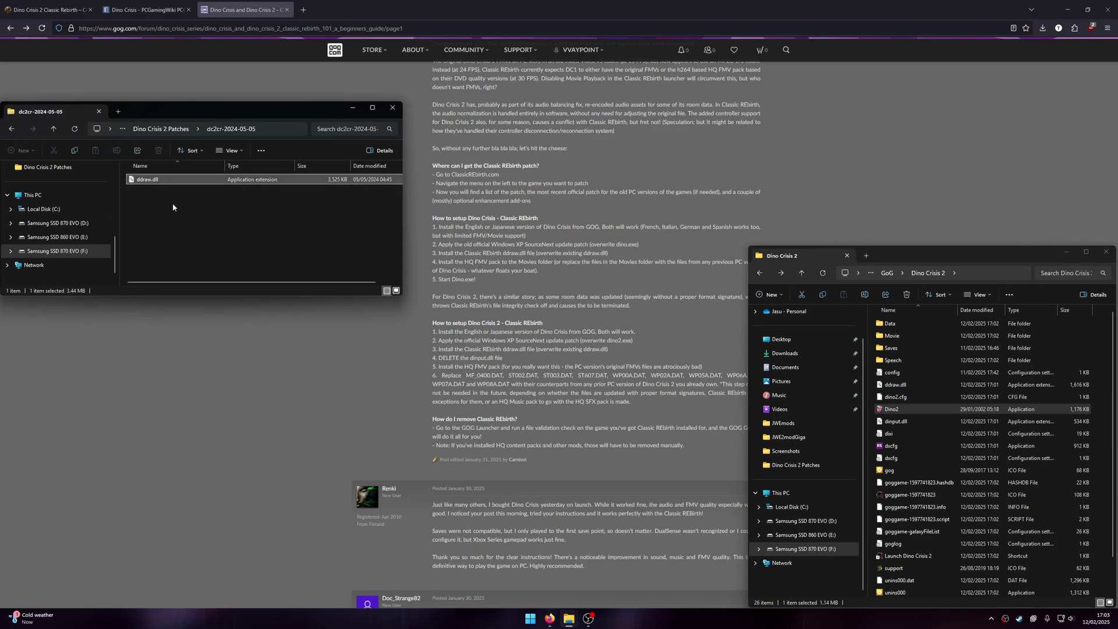
click(155, 181)
drag(155, 182, 920, 451)
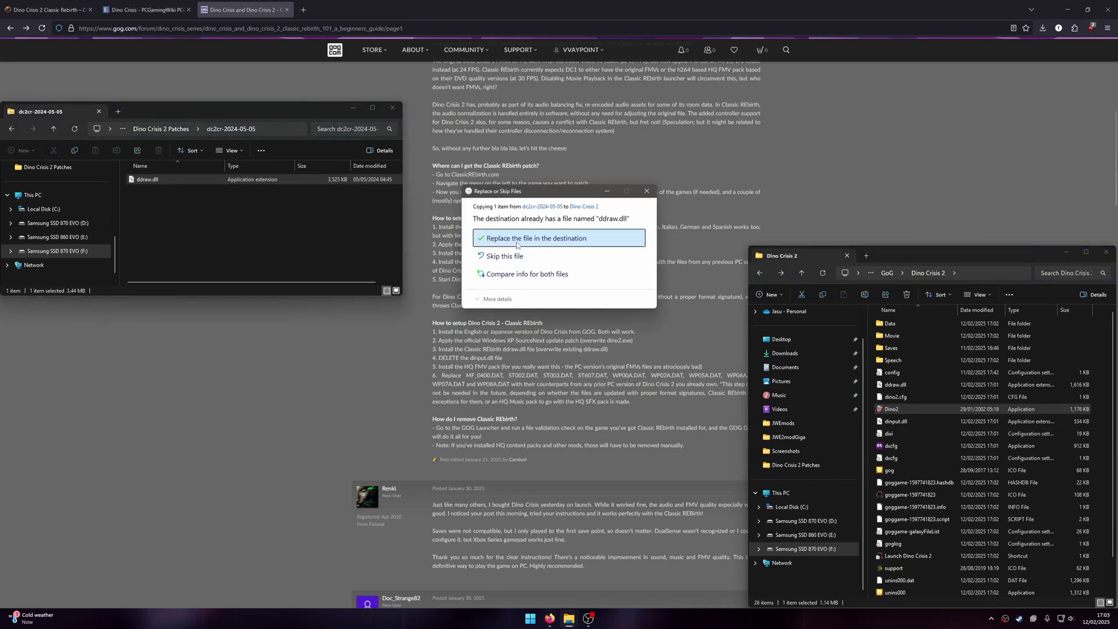
click(541, 238)
click(192, 226)
key(alt+Left)
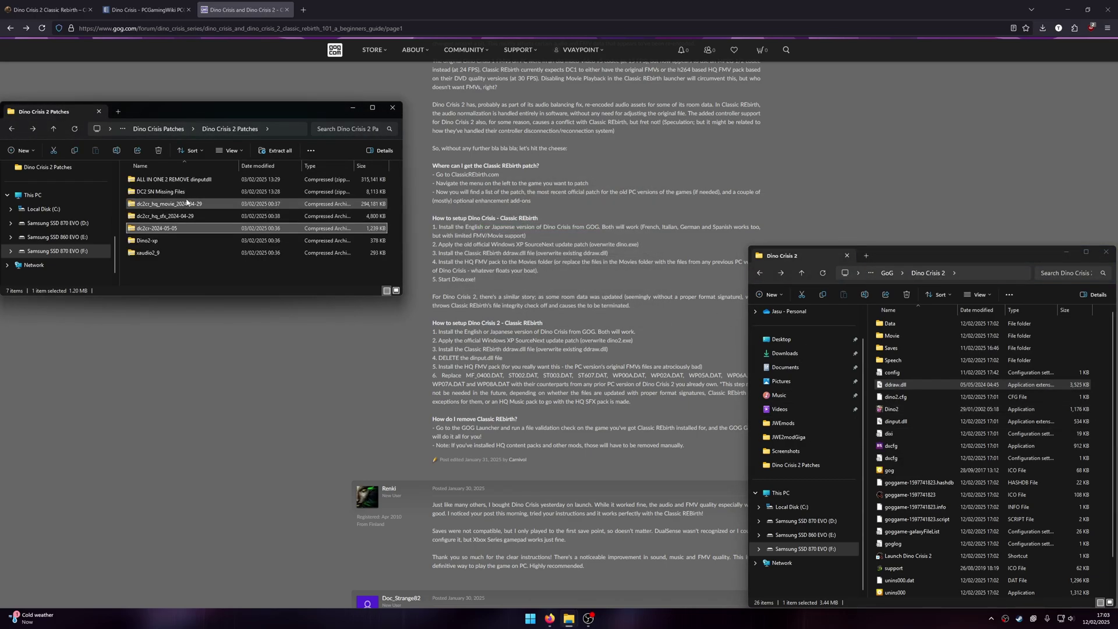
Copy all MP4 videos from the dc2cr_hq_movie_2024-04-29 archive into the Movie folder of Dino Crisis 2.
double_click(184, 204)
double_click(152, 181)
double_click(891, 336)
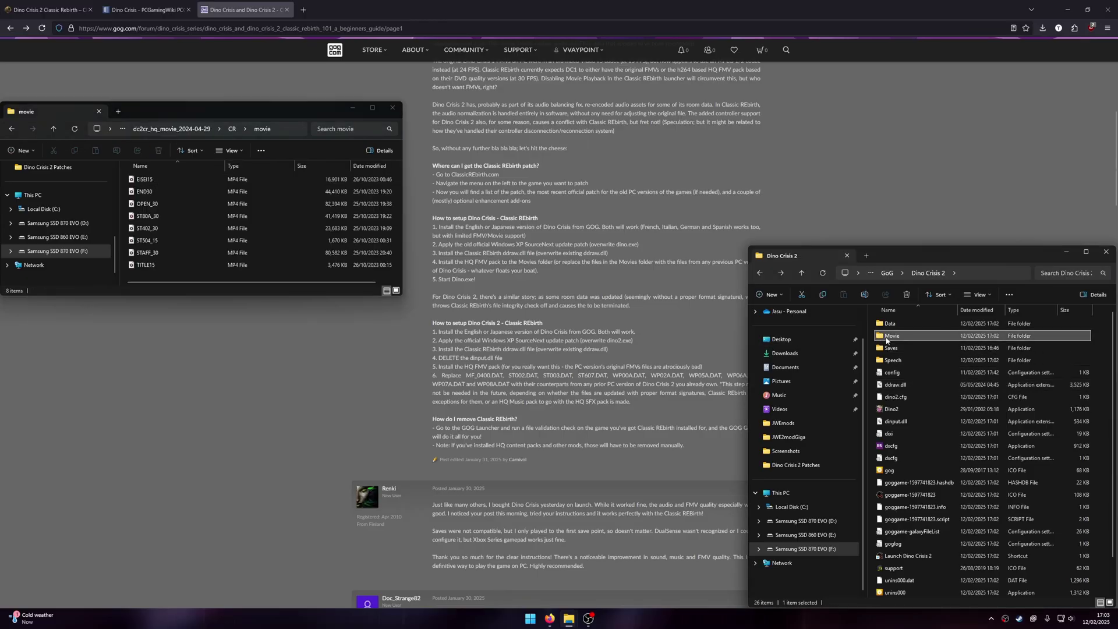
drag(172, 273, 144, 174)
drag(147, 193, 928, 582)
click(543, 243)
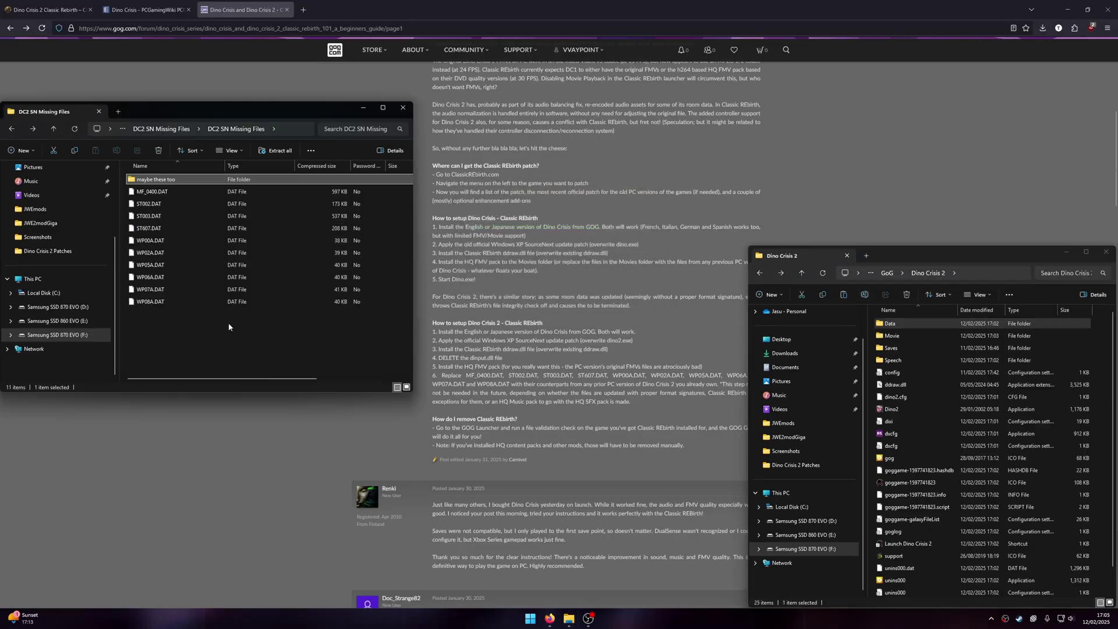
key(alt+Left)
key(alt+Left)
Copy the DAT files from MF_0400.DAT to WP08A.DAT in the DC2 SN Missing Files archive into the Data folder of Dino Crisis 2.
double_click(168, 190)
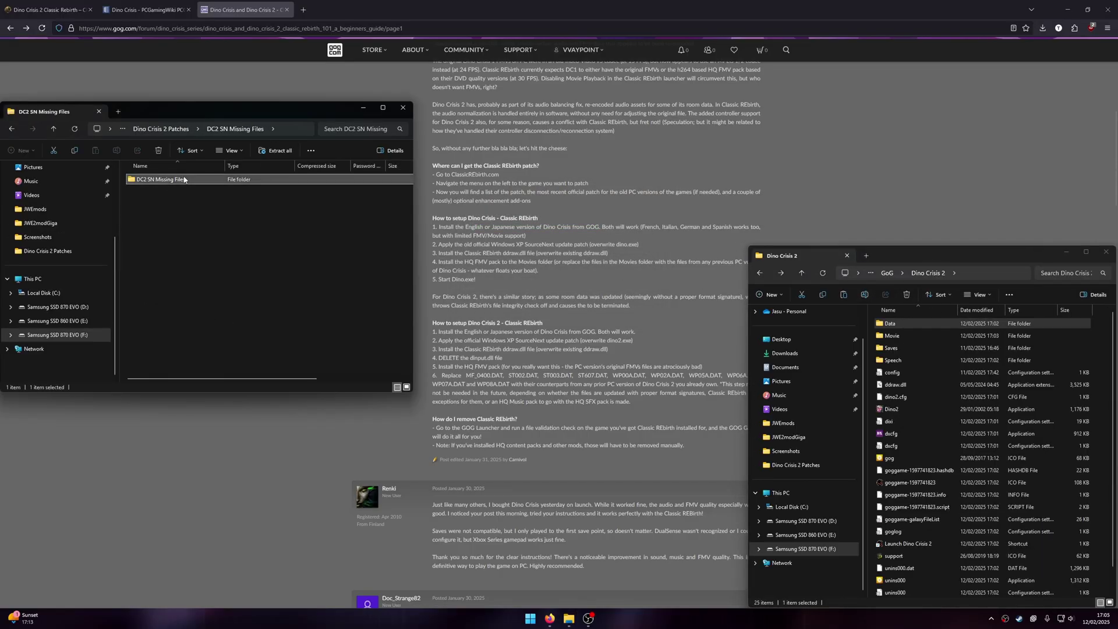
double_click(179, 179)
drag(245, 355, 160, 191)
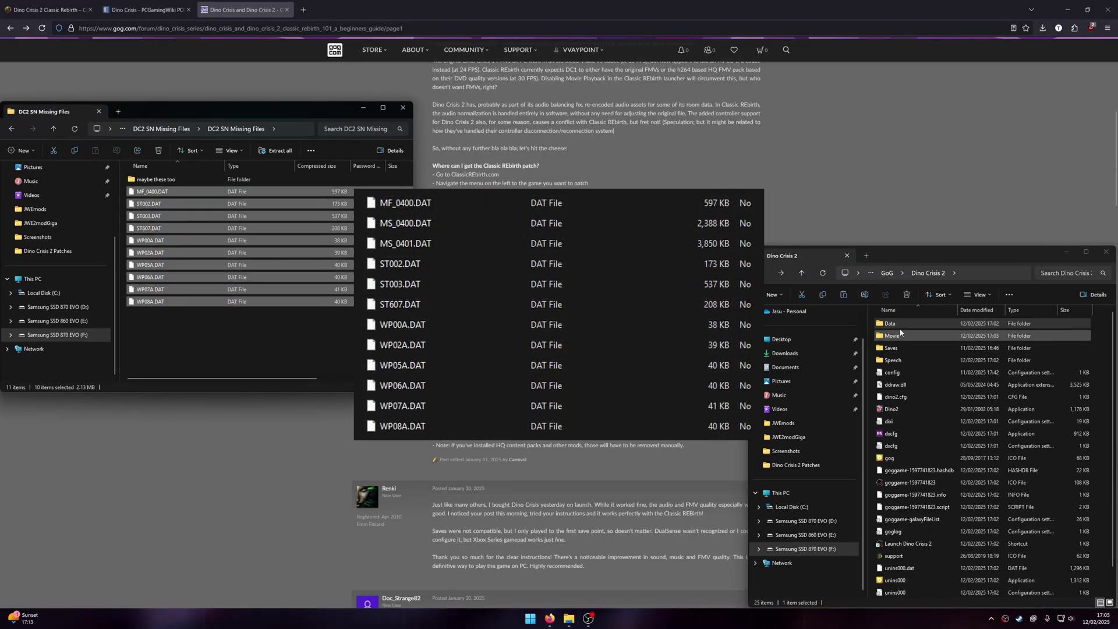
double_click(889, 324)
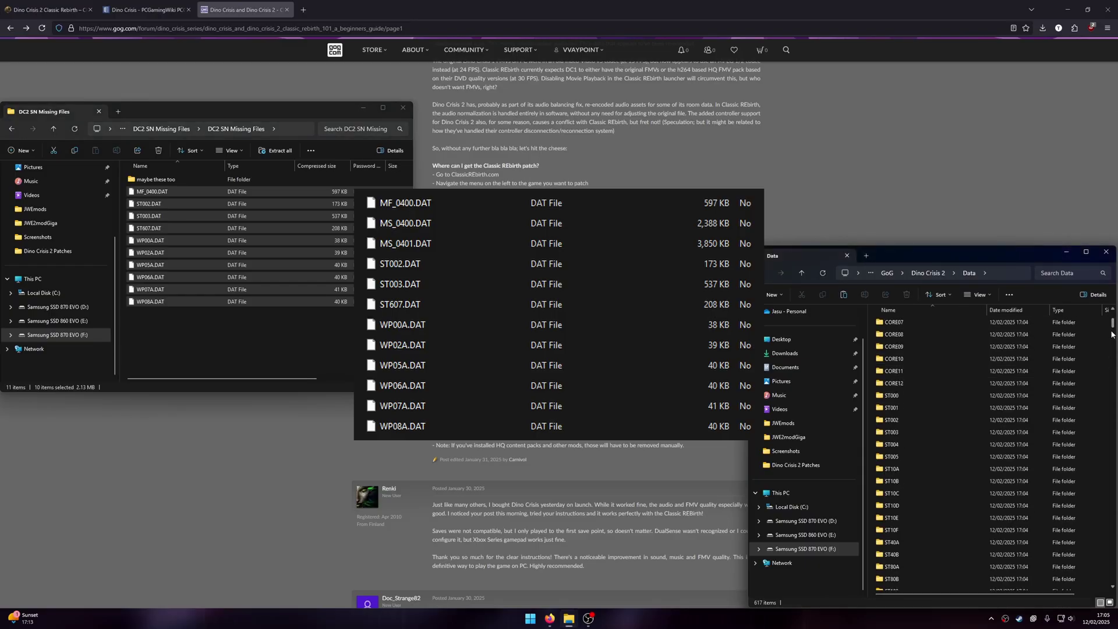
drag(1112, 318, 1114, 429)
drag(154, 237, 916, 434)
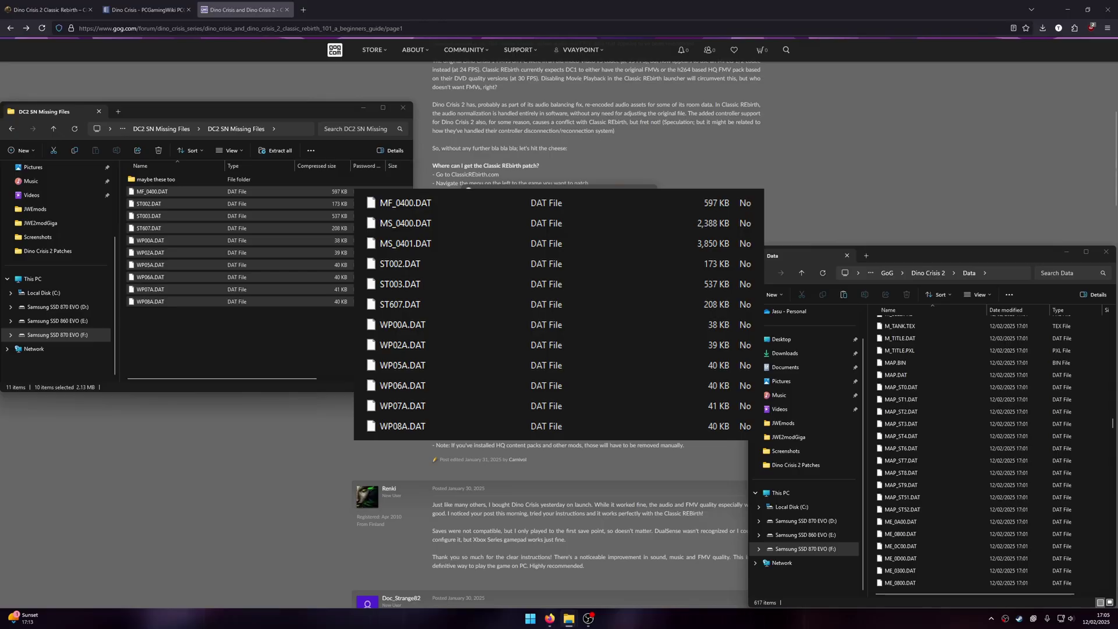
Copy MS_0400.DAT and MS_0401.DAT from the archive's "maybe these too" folder into the Data folder of Dino Crisis 2.
double_click(153, 180)
key(ctrl+a)
drag(155, 191, 974, 390)
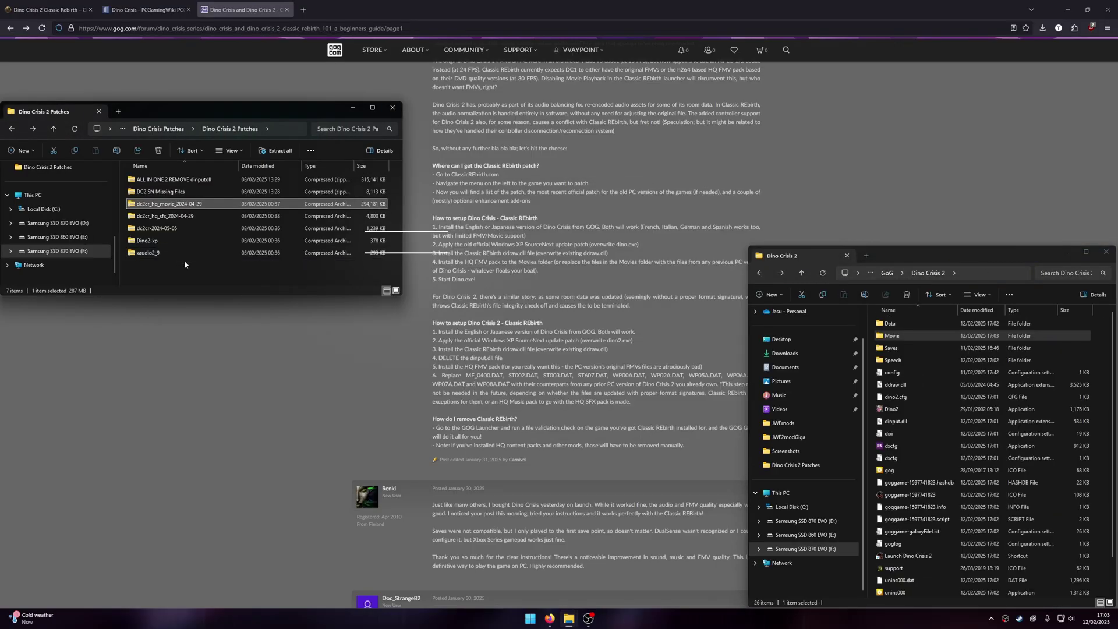
click(184, 264)
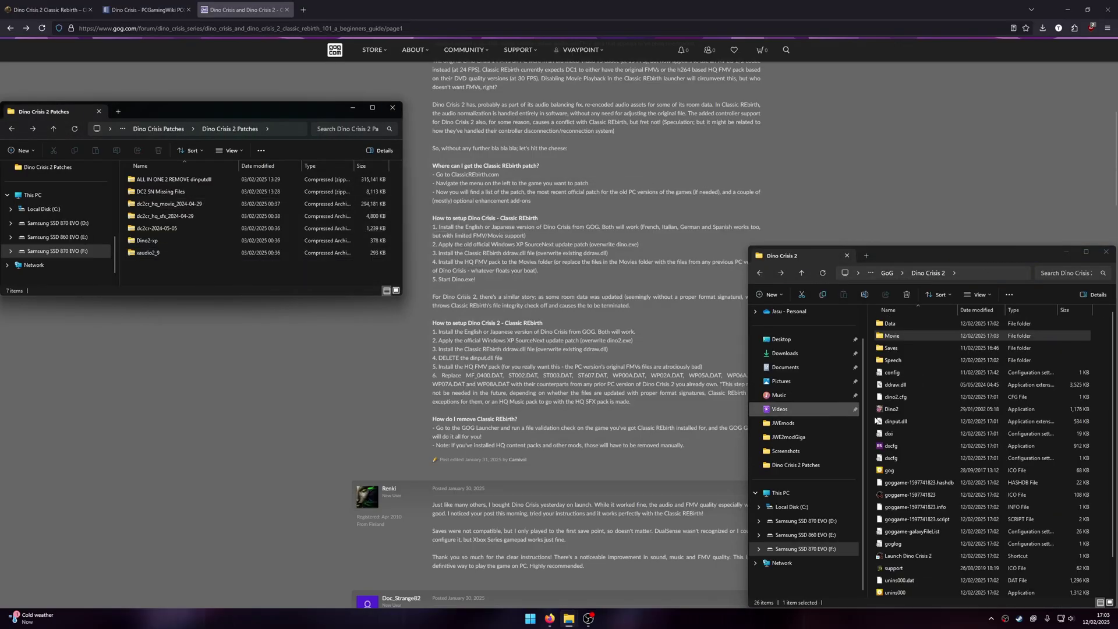
Delete dinput.dll from the Dino Crisis 2 folder.
click(891, 421)
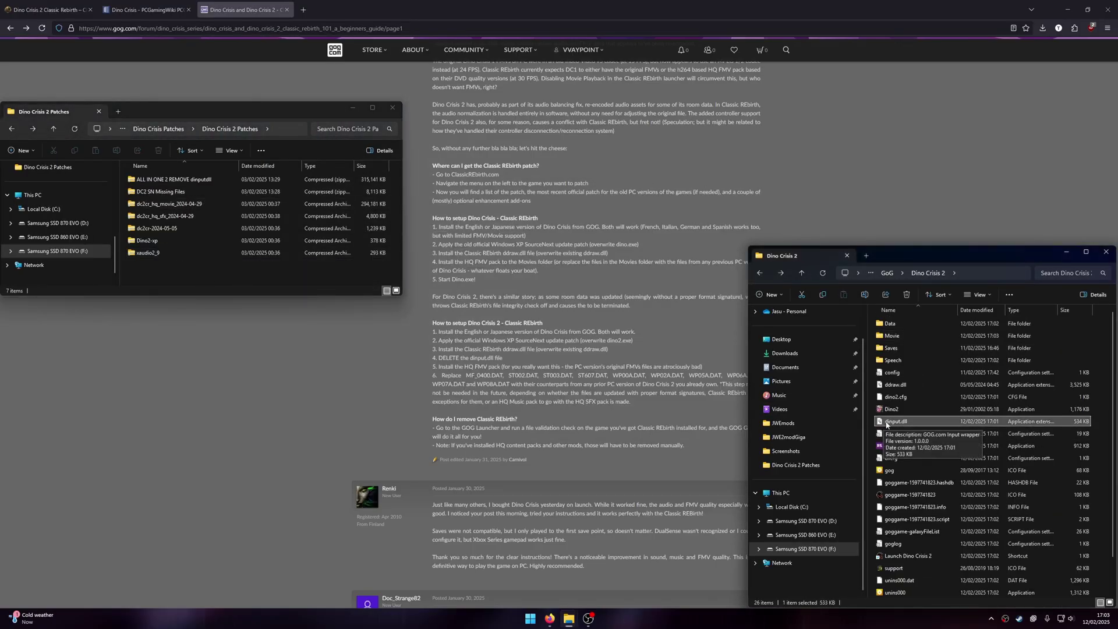
key(Delete)
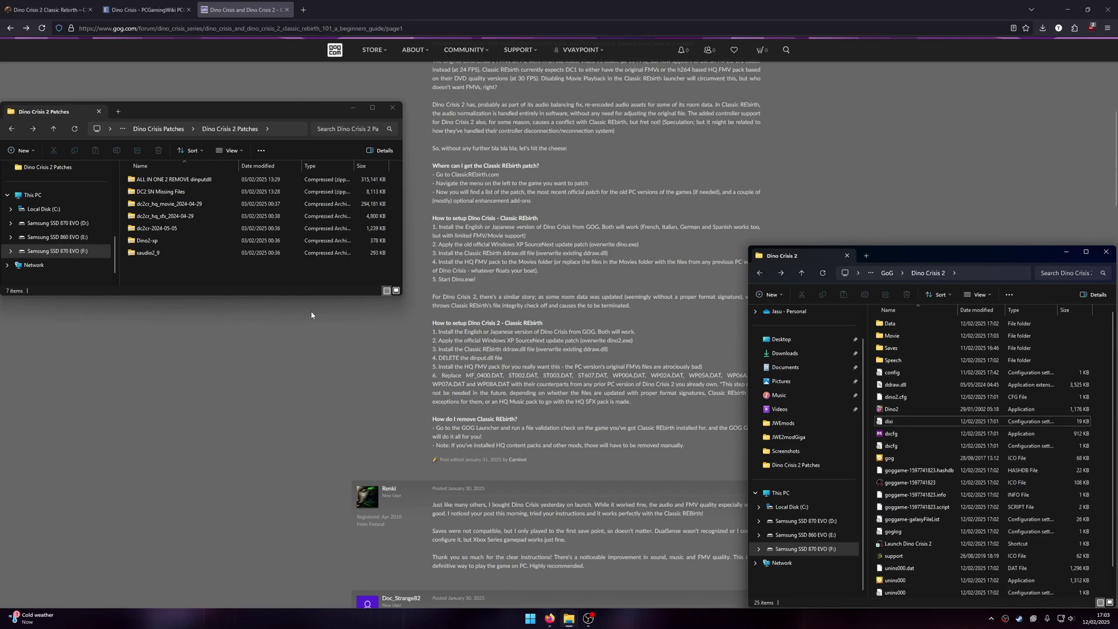
Copy the contents of the CR folder in the dc2cr_hq_sfx_2024-04-29 archive into the Dino Crisis 2 folder.
click(156, 269)
double_click(193, 217)
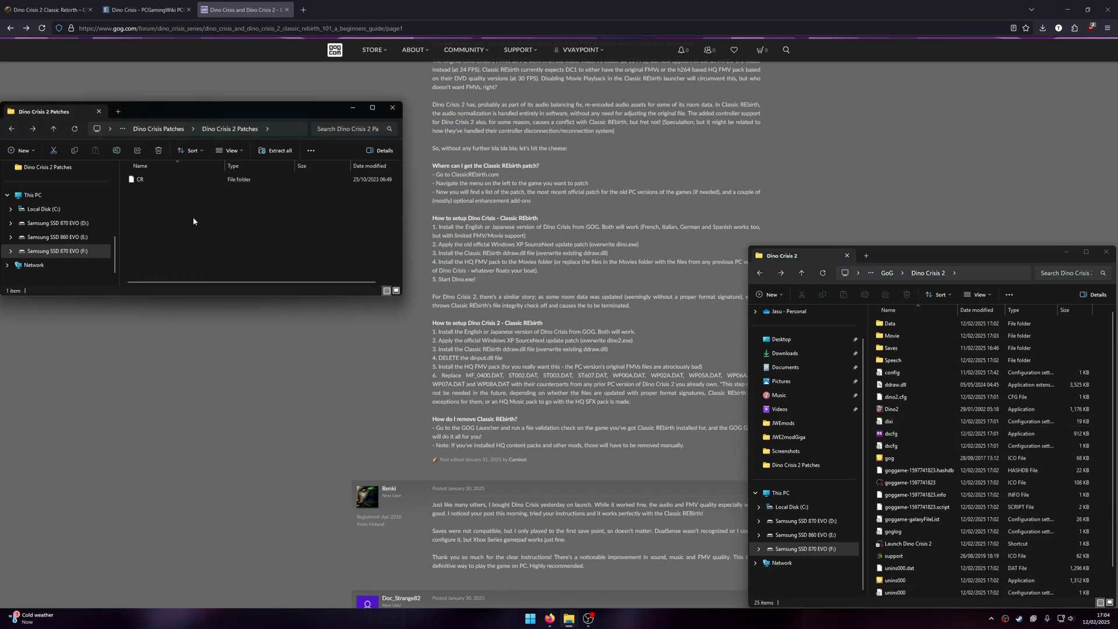
double_click(168, 180)
drag(168, 180, 874, 386)
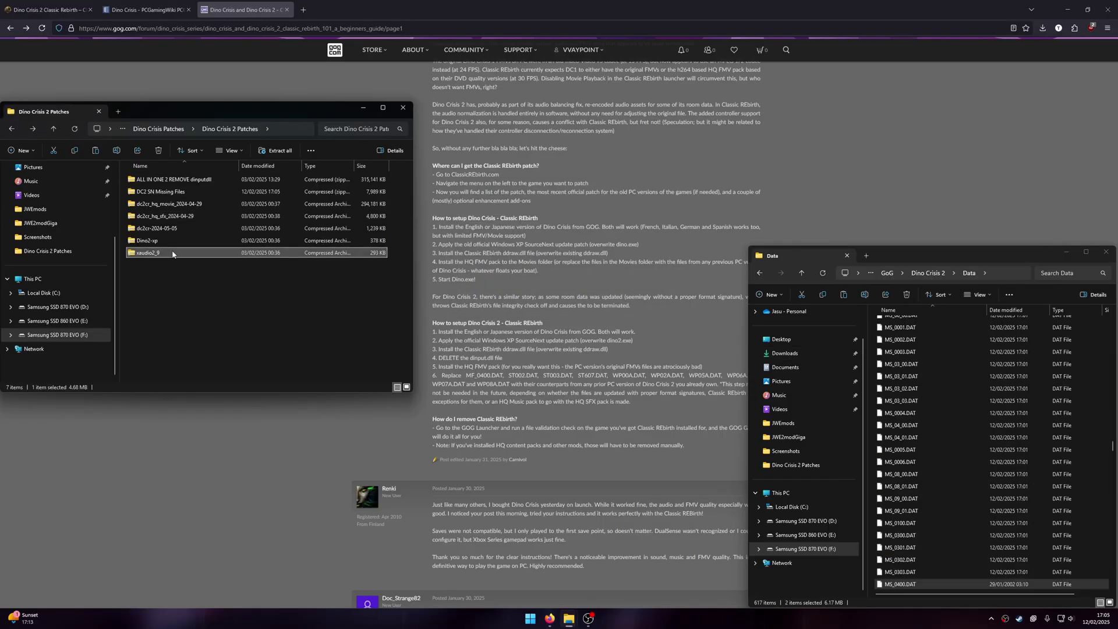
Copy xaudio2_9.dll from the xaudio2_9 archive into the Dino Crisis 2 folder, replacing the existing file.
double_click(149, 251)
double_click(891, 324)
key(alt+Left)
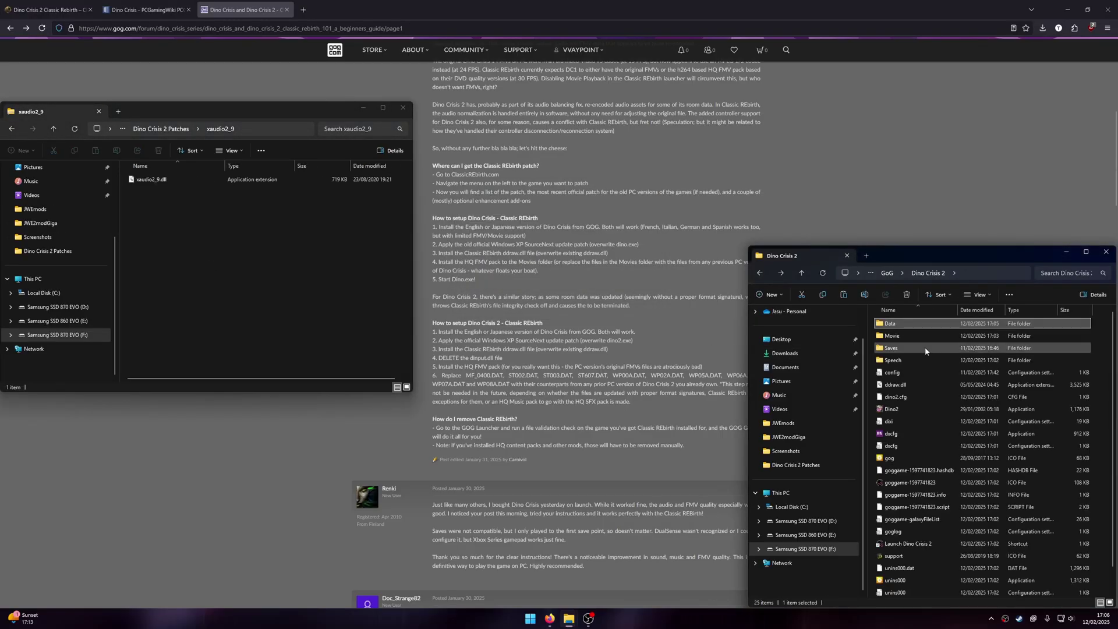
drag(146, 180, 872, 411)
click(552, 240)
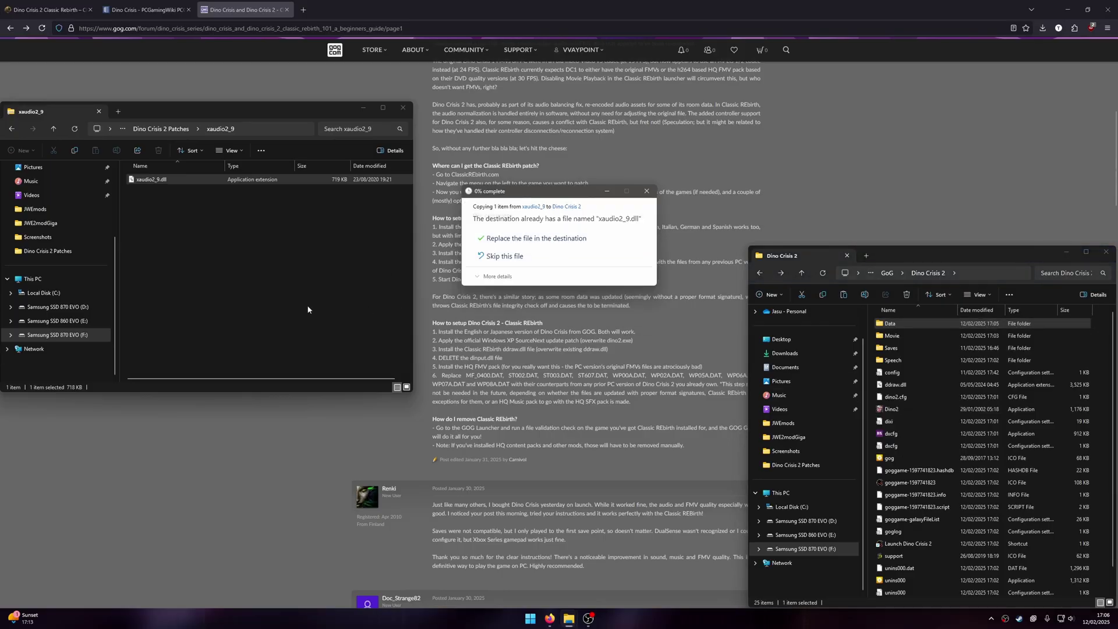
Examine the ALL IN ONE folder in the ALL IN ONE 2 REMOVE dinputdll archive, including its data and movie folders.
key(alt+Left)
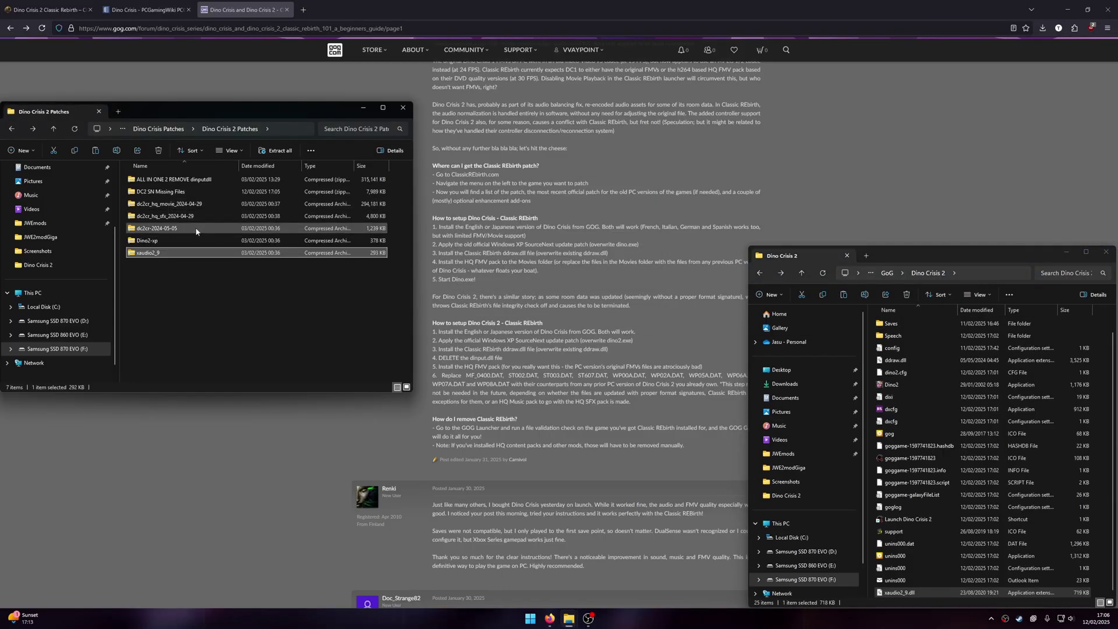
double_click(182, 180)
double_click(183, 181)
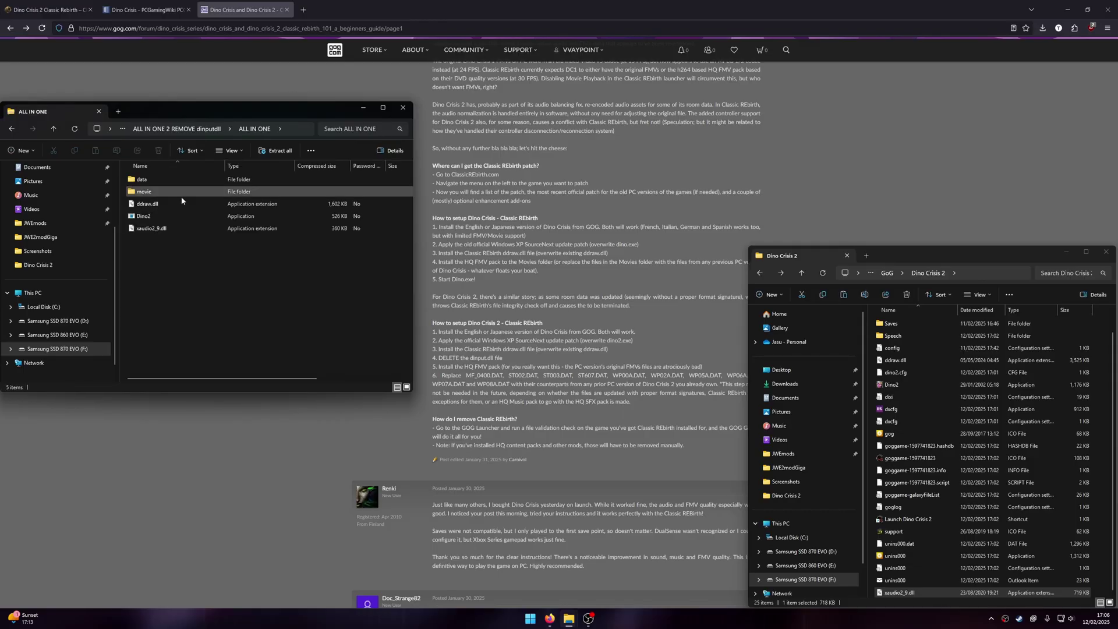
drag(196, 185, 195, 185)
click(176, 264)
double_click(174, 180)
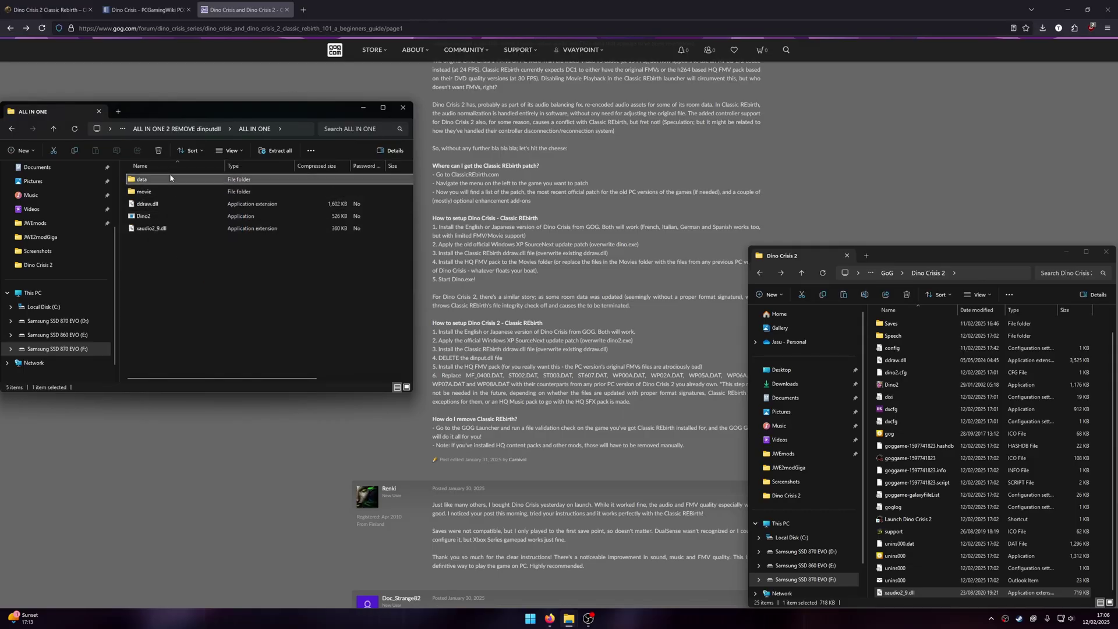
drag(409, 191, 411, 362)
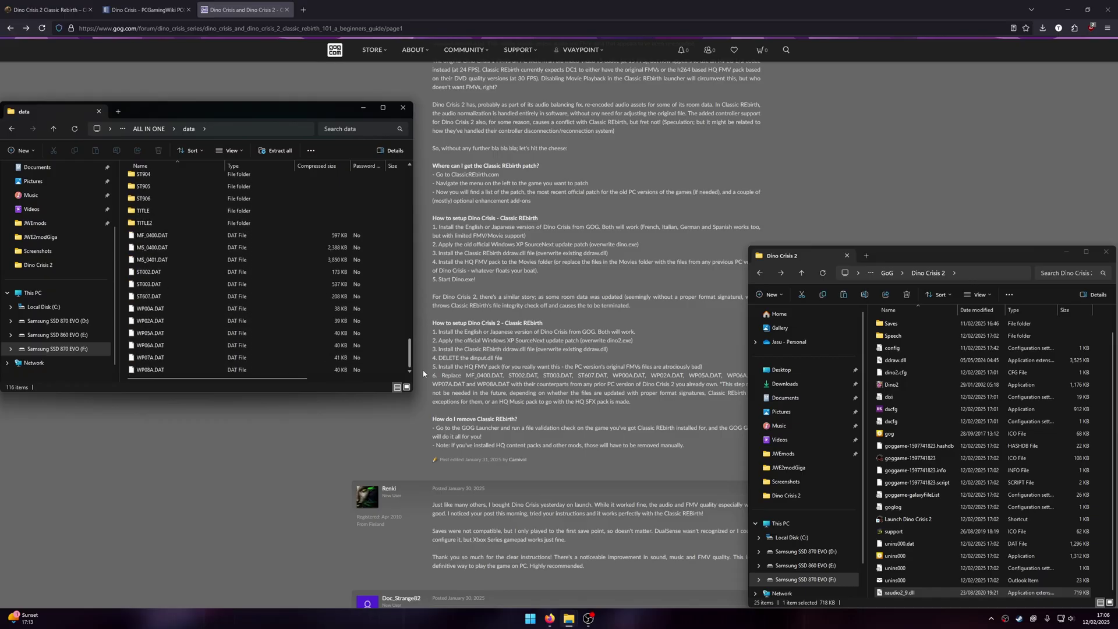
key(alt+Left)
double_click(189, 192)
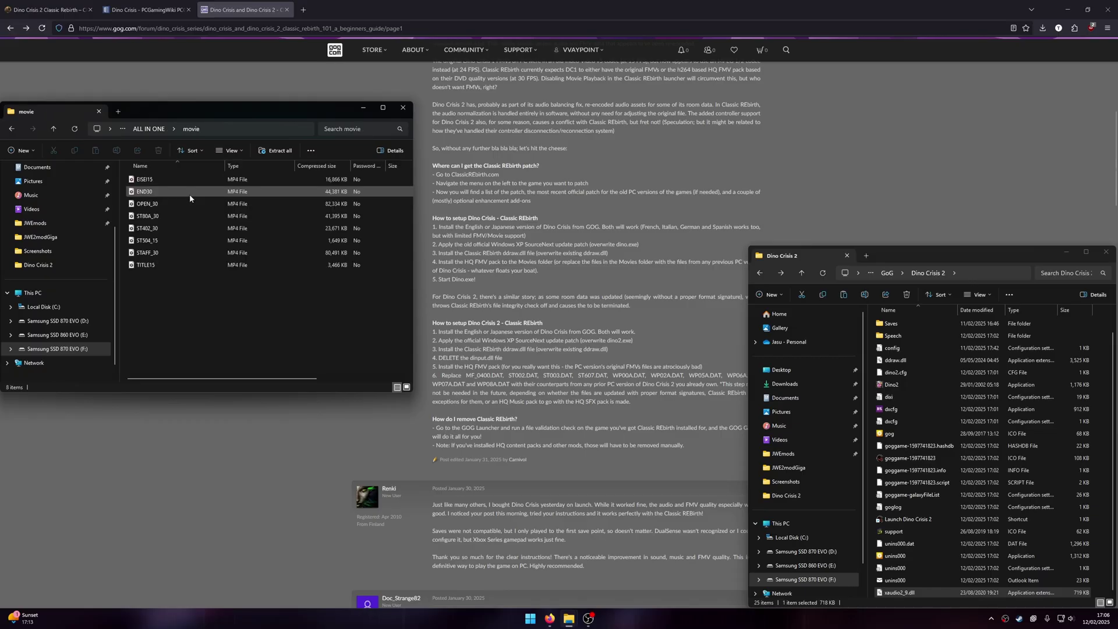
key(alt+Left)
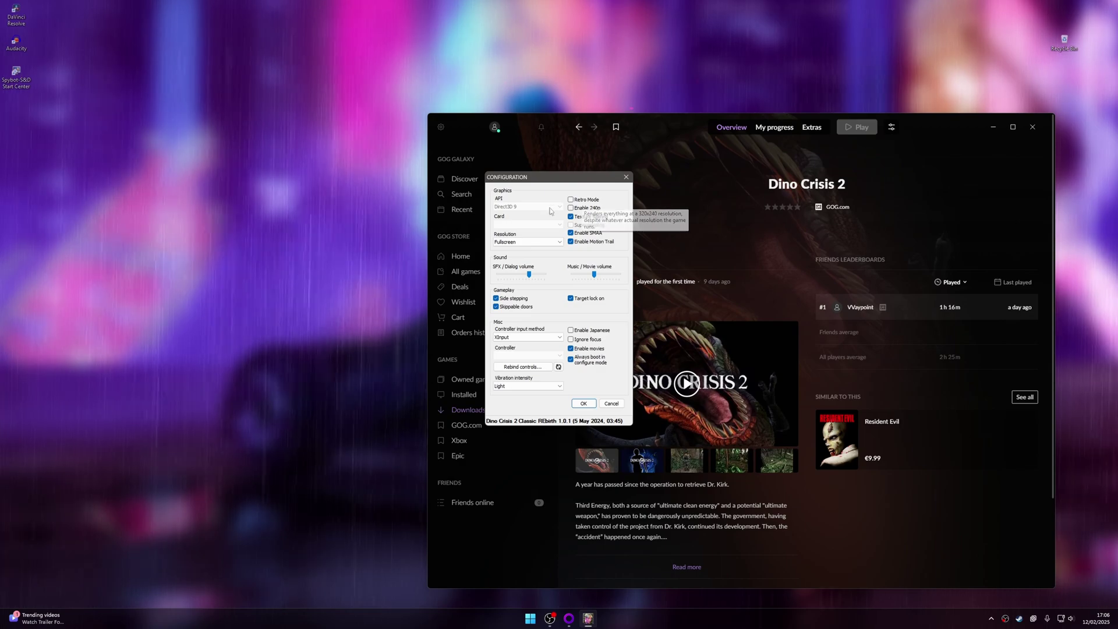
Accept the Classic REbirth configuration for Dino Crisis 2 and start the game.
click(583, 404)
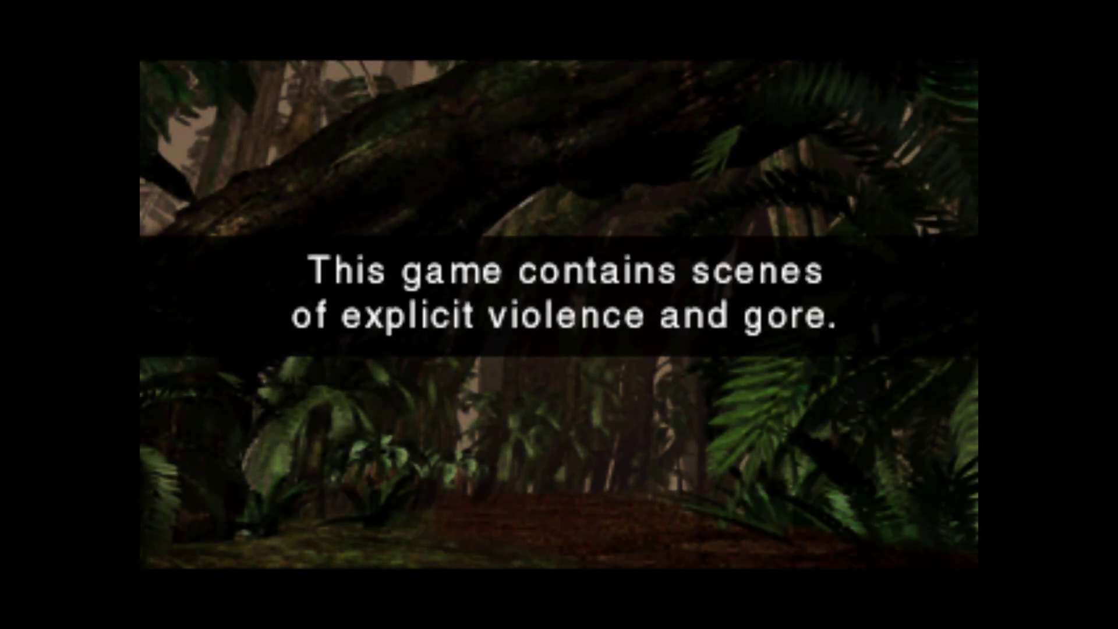